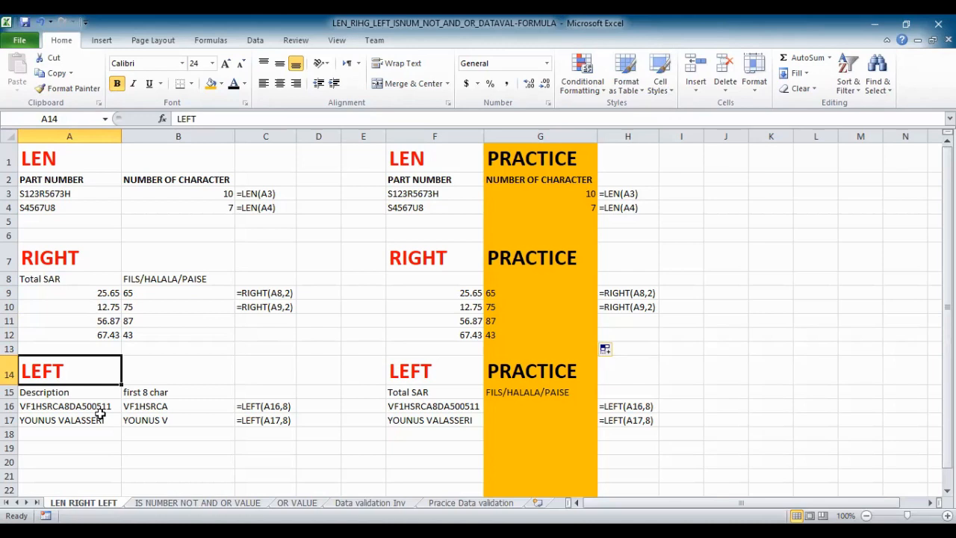
Review the LEFT formulas in B16 and B17 of the LEFT example.
{"action": "left_click", "coordinate": [181, 409]}
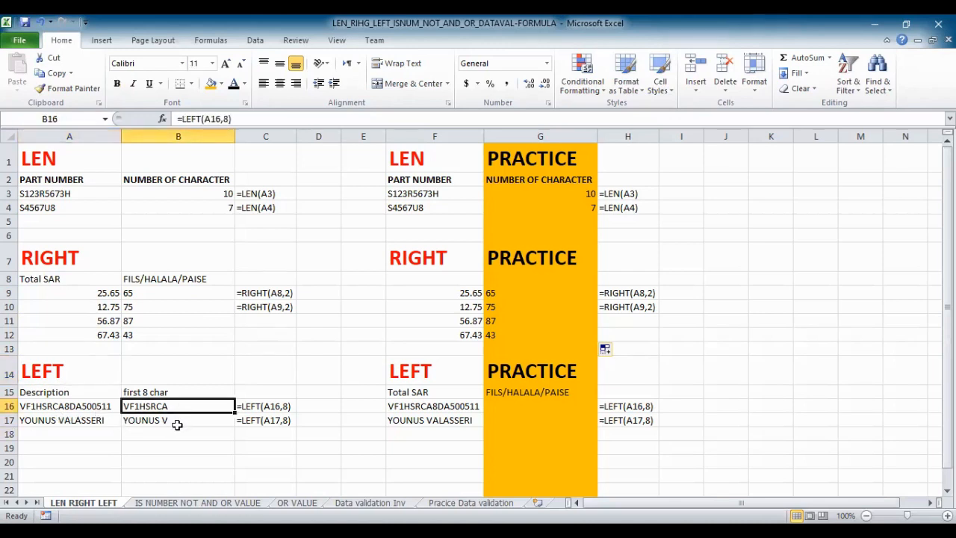
{"action": "left_click", "coordinate": [178, 424]}
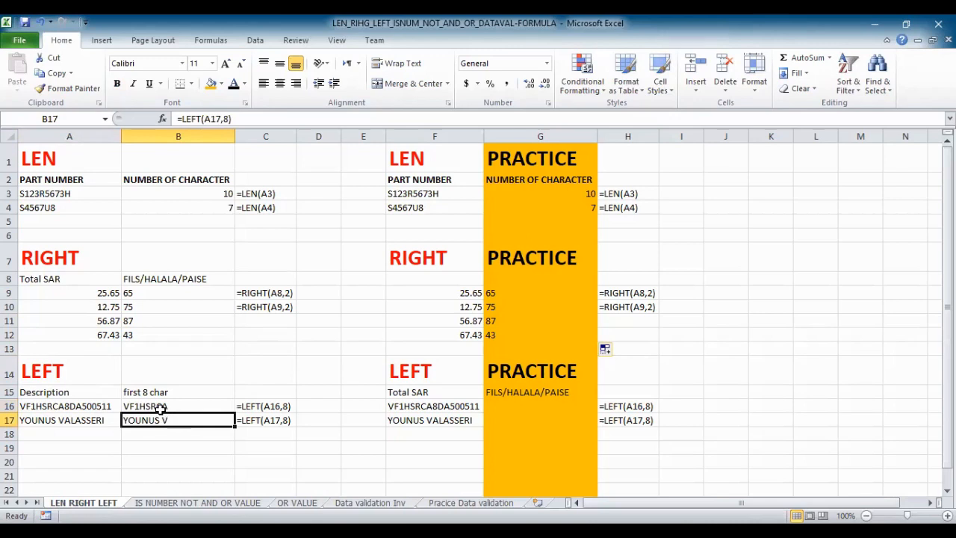
{"action": "left_click", "coordinate": [160, 407]}
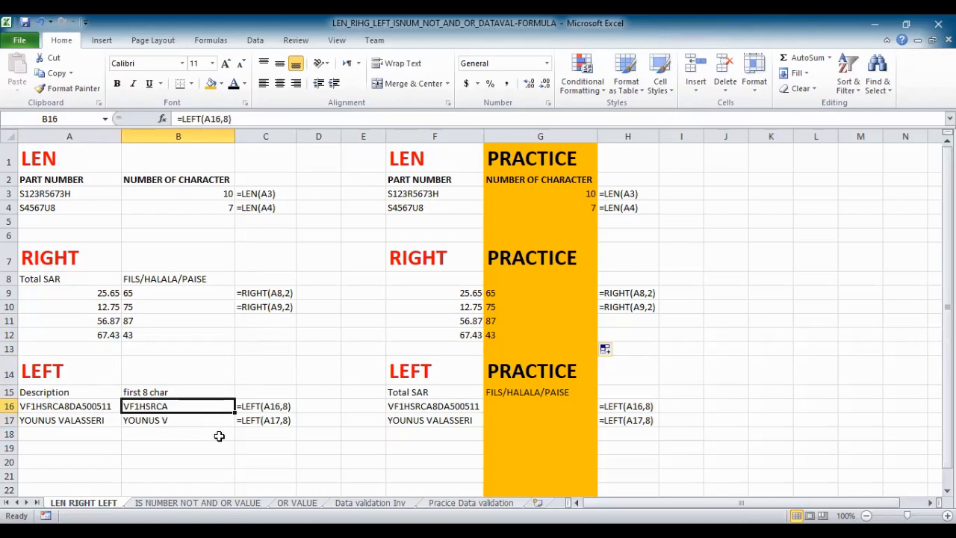
Go to the IS NUMBER NOT AND OR VALUE sheet and examine the ISNUMBER example in A3:B4.
{"action": "left_click", "coordinate": [189, 503]}
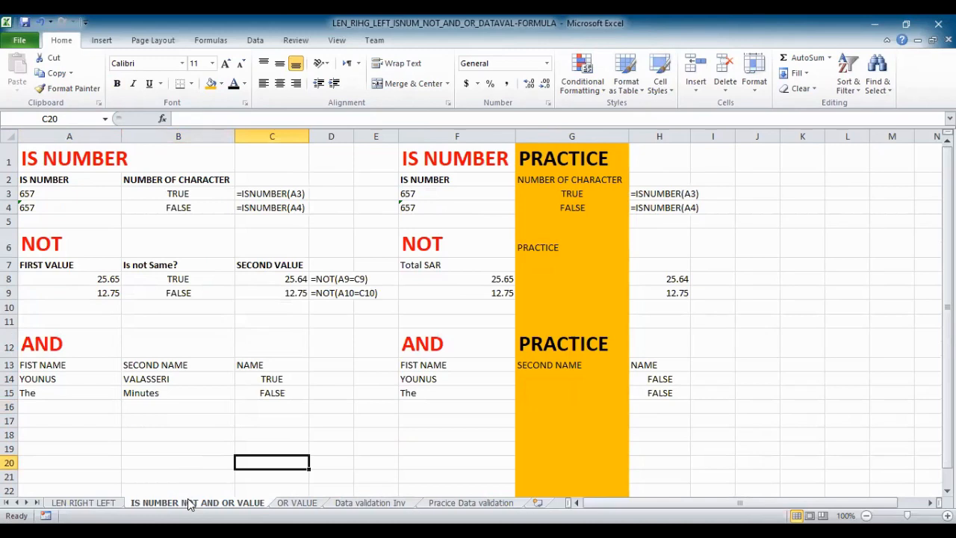
{"action": "left_click", "coordinate": [44, 191]}
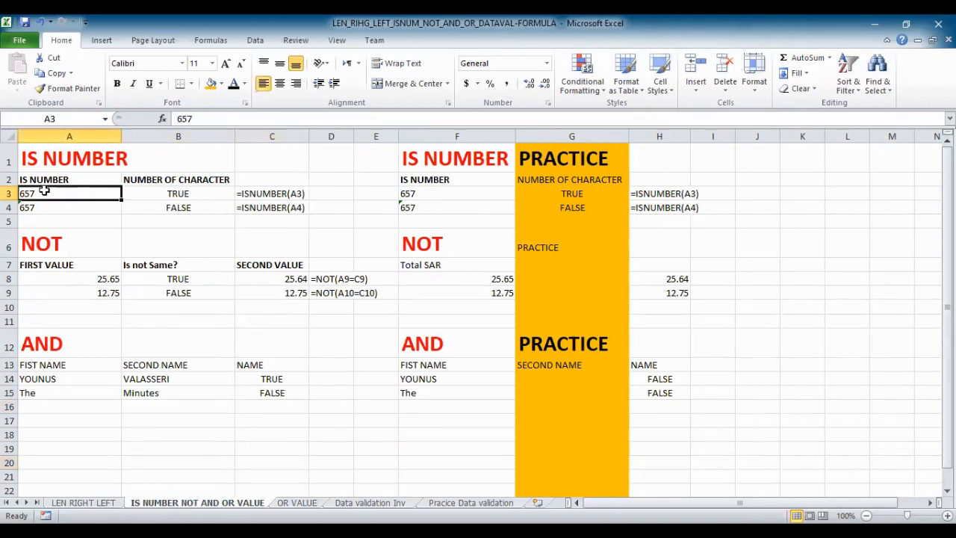
{"action": "left_click", "coordinate": [190, 194]}
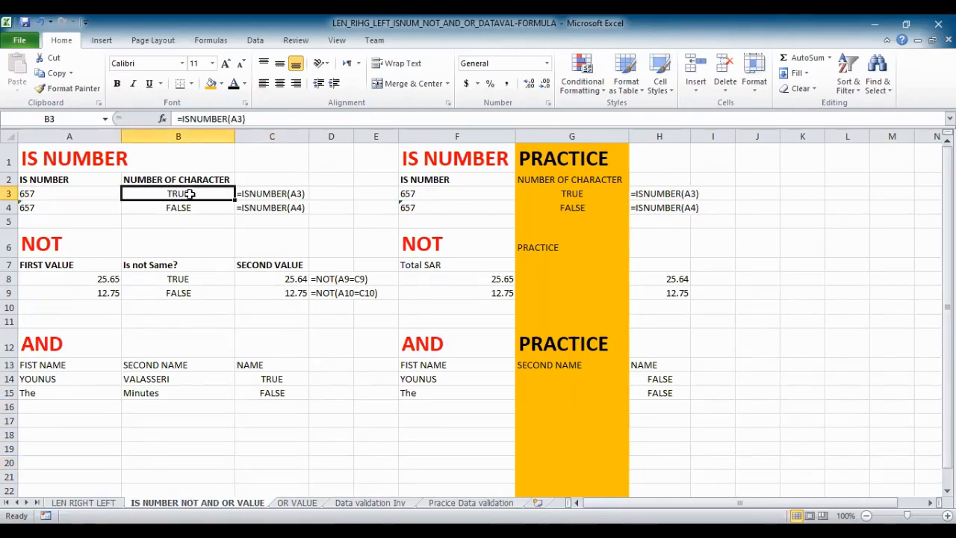
{"action": "left_click", "coordinate": [48, 211]}
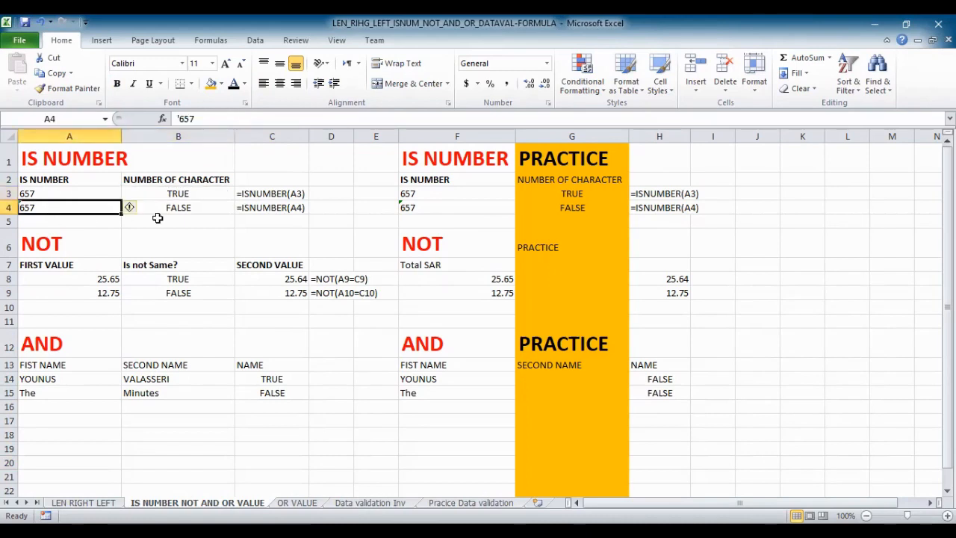
{"action": "left_click", "coordinate": [191, 210]}
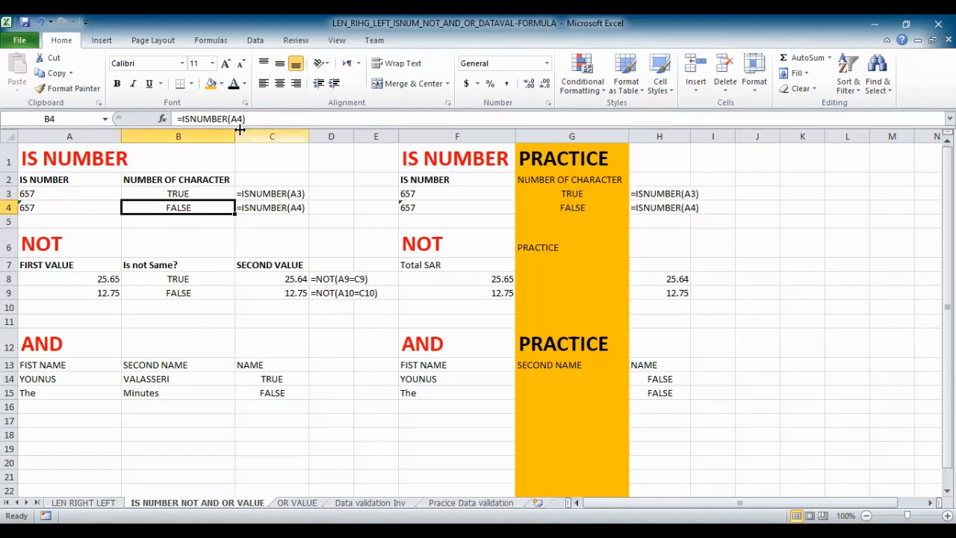
Clear the existing ISNUMBER formulas from practice cells G3:G4.
{"action": "left_click", "coordinate": [591, 195]}
{"action": "left_click_drag", "start_coordinate": [591, 195], "coordinate": [590, 207]}
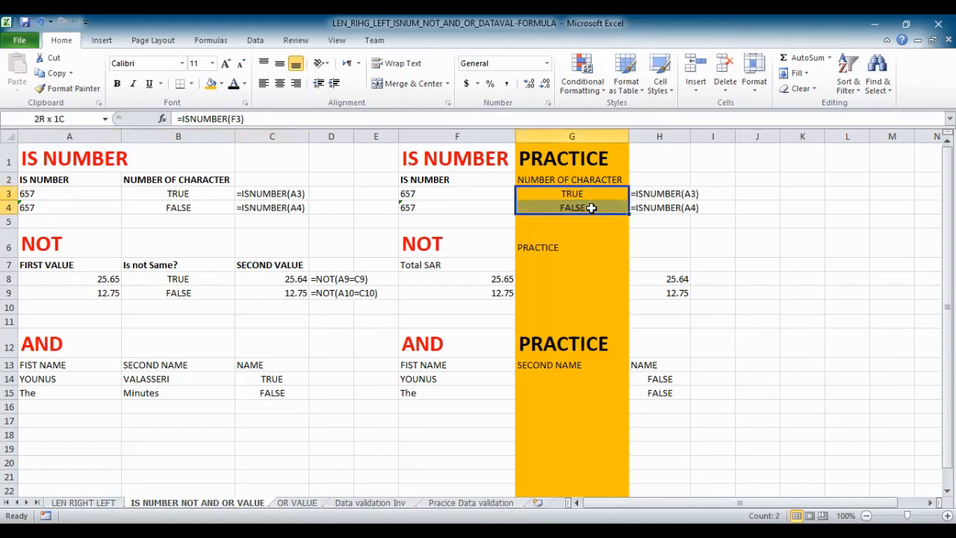
{"action": "key", "text": "Delete"}
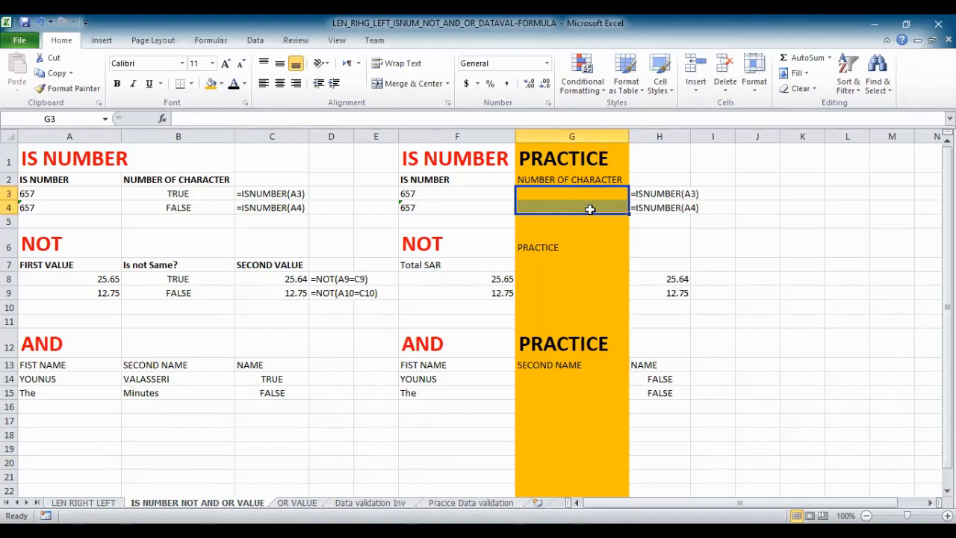
Compare the underlying contents of A3 and A4, checking how A4's value is stored.
{"action": "left_click", "coordinate": [45, 194]}
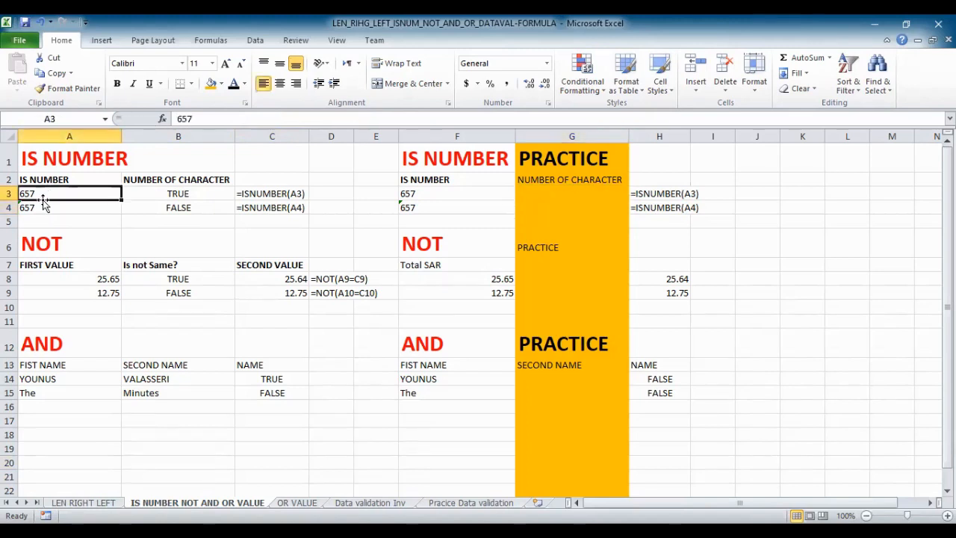
{"action": "left_click", "coordinate": [41, 207]}
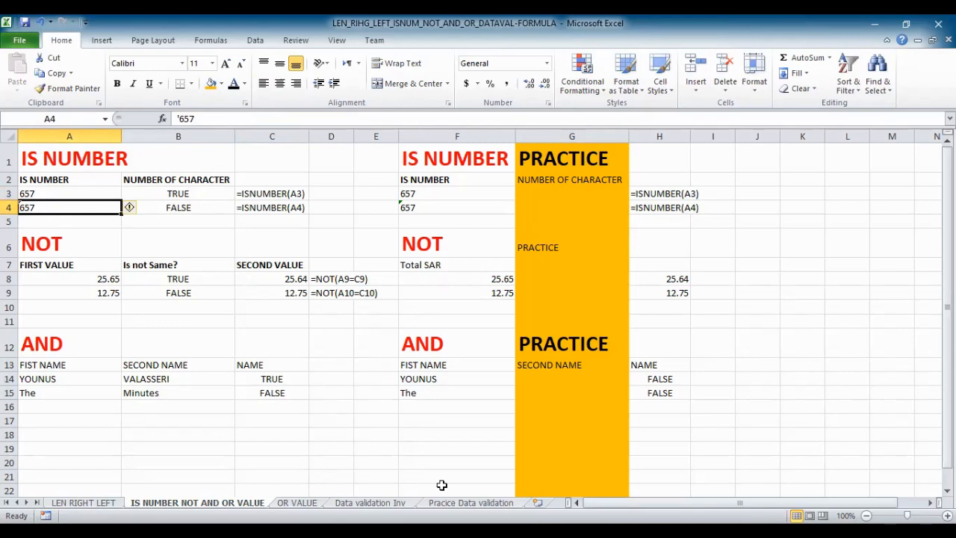
{"action": "key", "text": "ctrl+2"}
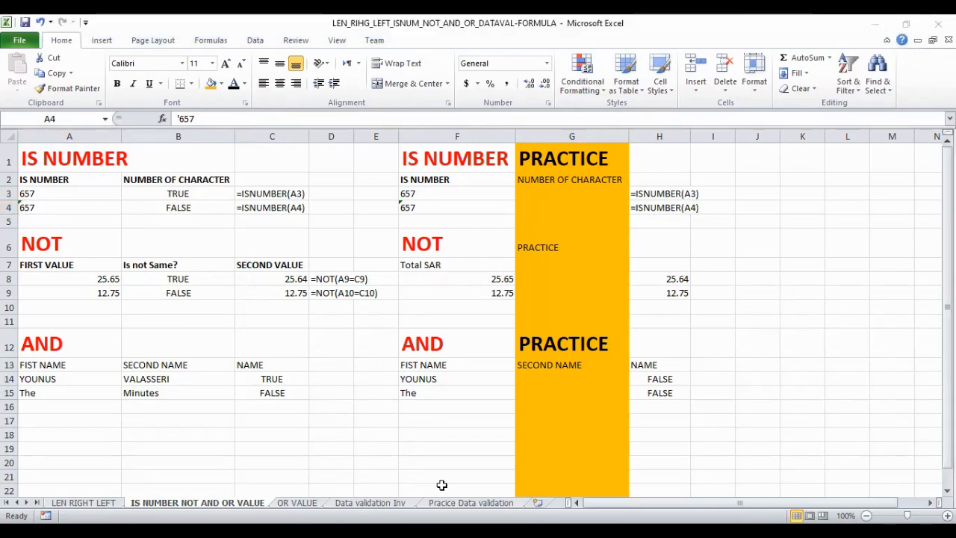
{"action": "mouse_move", "coordinate": [157, 104]}
{"action": "left_mouse_down"}
{"action": "mouse_move", "coordinate": [241, 139]}
{"action": "mouse_move", "coordinate": [233, 134]}
{"action": "left_mouse_up"}
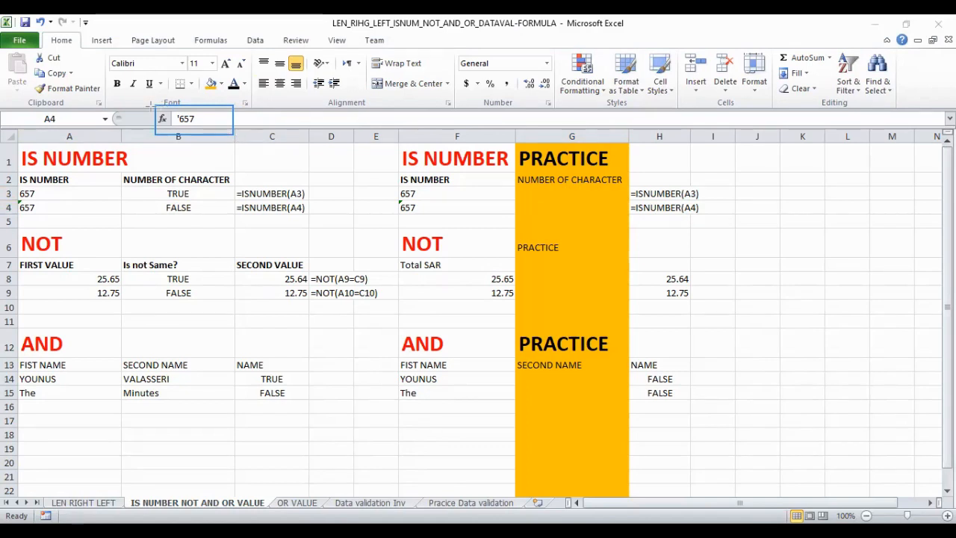
{"action": "key", "text": "r"}
{"action": "left_click_drag", "start_coordinate": [148, 105], "coordinate": [240, 136]}
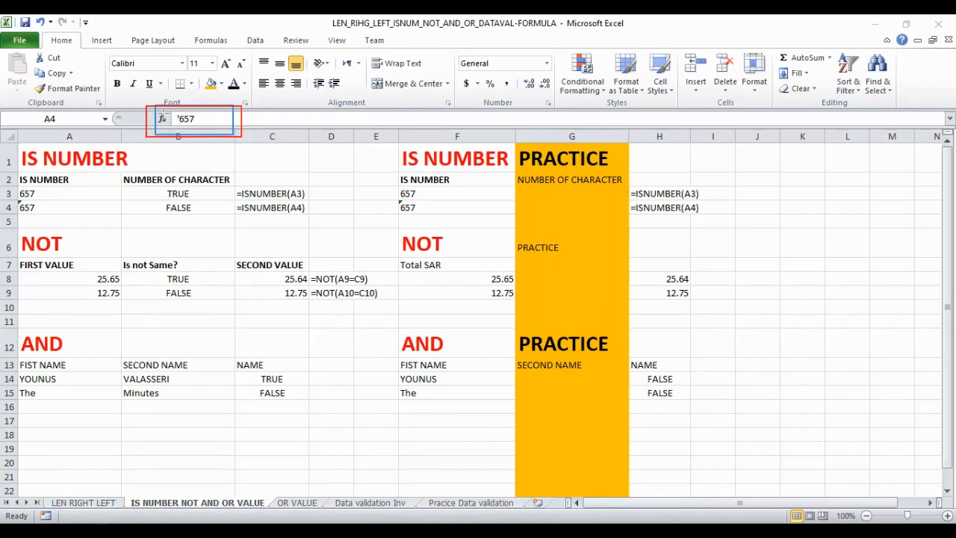
{"action": "mouse_move", "coordinate": [160, 112]}
{"action": "left_mouse_down"}
{"action": "mouse_move", "coordinate": [182, 111]}
{"action": "mouse_move", "coordinate": [184, 121]}
{"action": "left_mouse_up"}
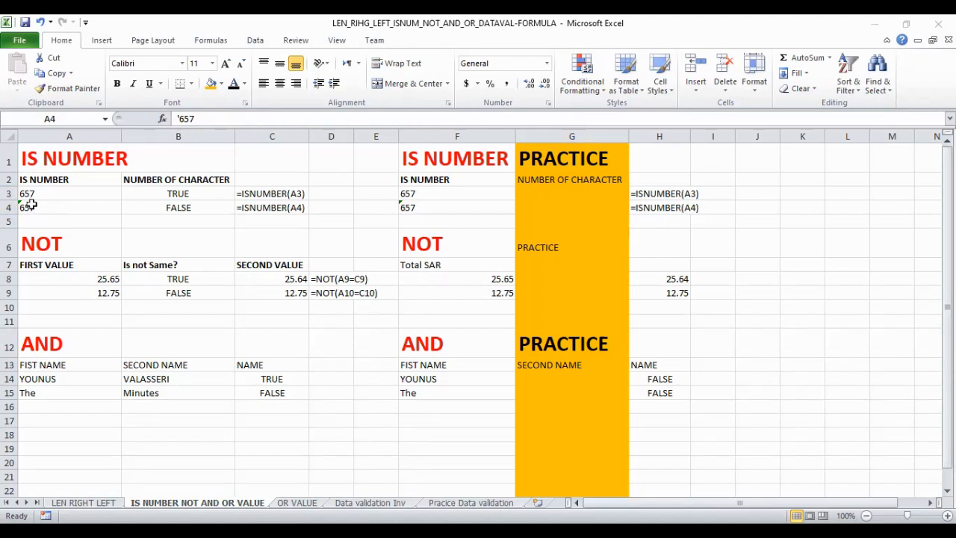
Ignore the number-stored-as-text error on cell A4.
{"action": "left_click_drag", "start_coordinate": [38, 207], "coordinate": [103, 207]}
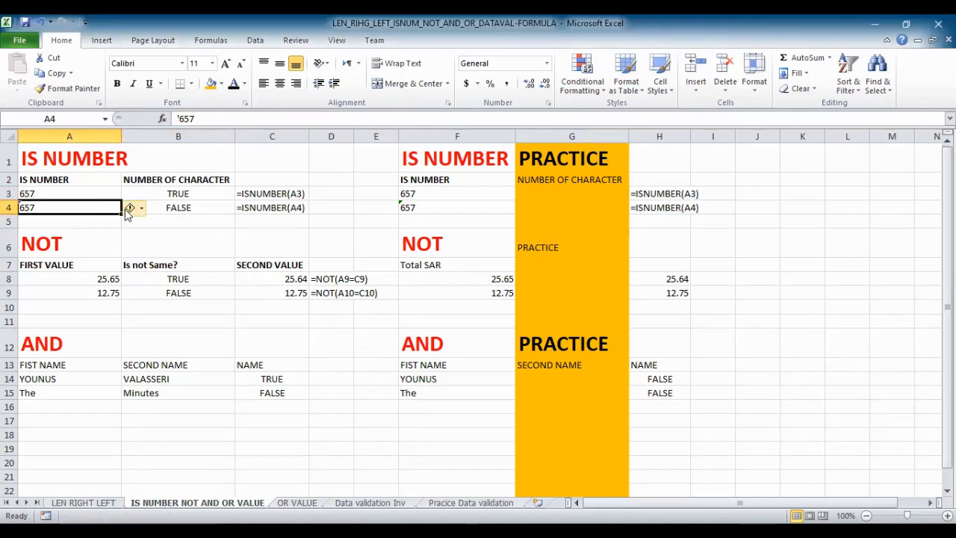
{"action": "left_click", "coordinate": [130, 208]}
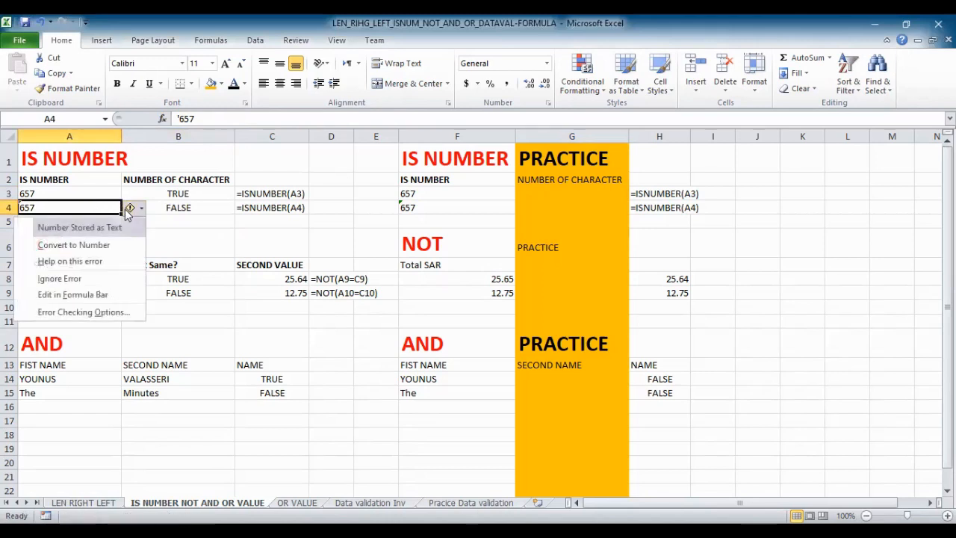
{"action": "left_click", "coordinate": [110, 278]}
{"action": "left_click", "coordinate": [316, 229]}
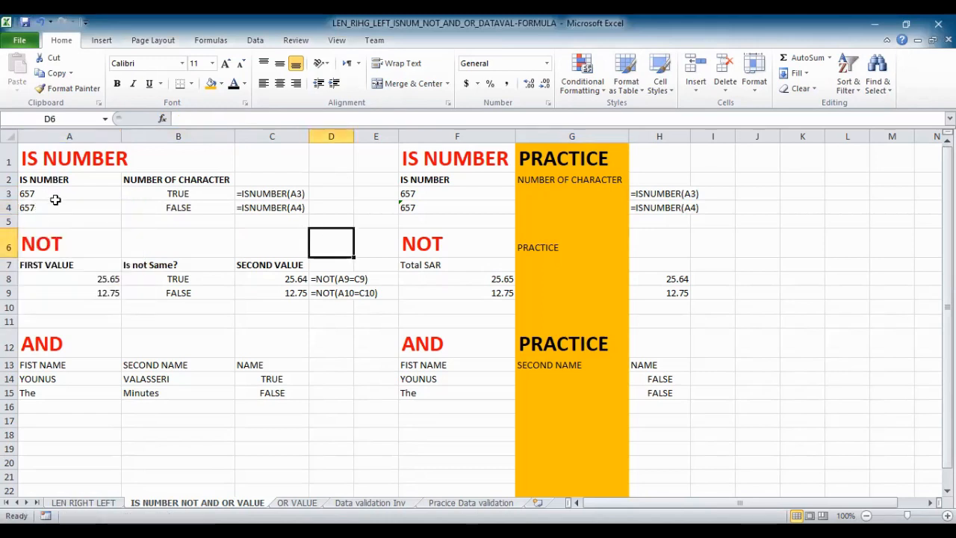
Inspect the ISNUMBER formulas in B3 and B4 against their source cells, leaving the formulas unedited, and select practice cell G3.
{"action": "left_click", "coordinate": [55, 194]}
{"action": "left_click_drag", "start_coordinate": [56, 194], "coordinate": [54, 204]}
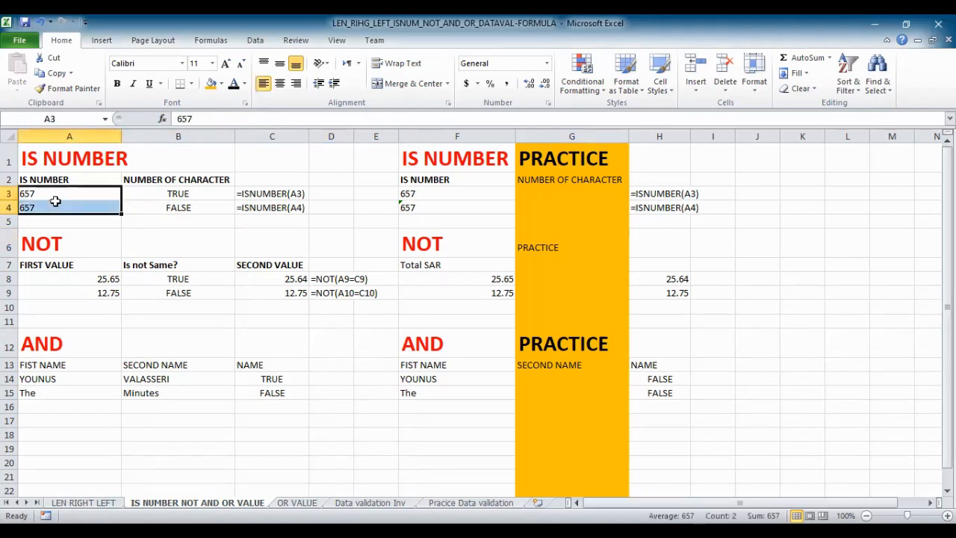
{"action": "left_click", "coordinate": [273, 291]}
{"action": "left_click", "coordinate": [168, 192]}
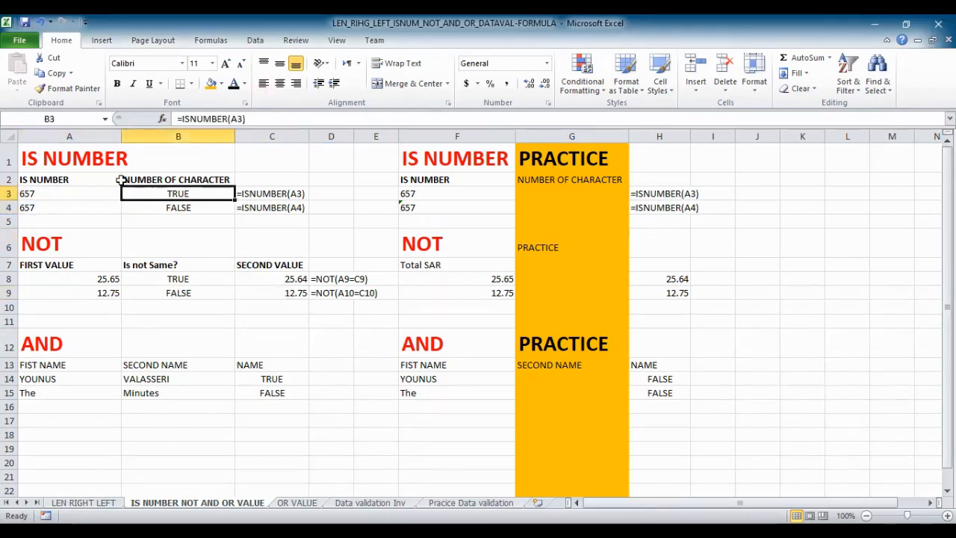
{"action": "left_click", "coordinate": [200, 208]}
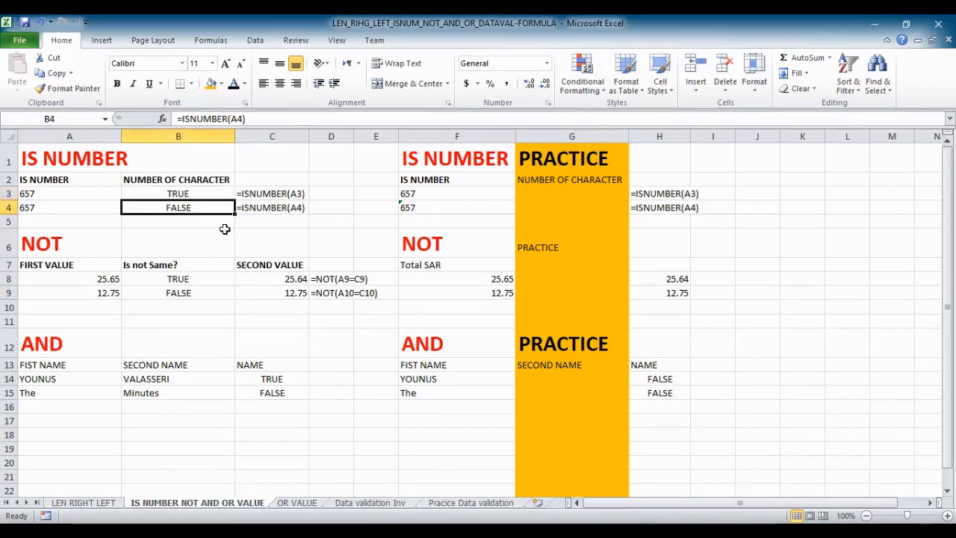
{"action": "left_click_drag", "start_coordinate": [231, 118], "coordinate": [182, 122]}
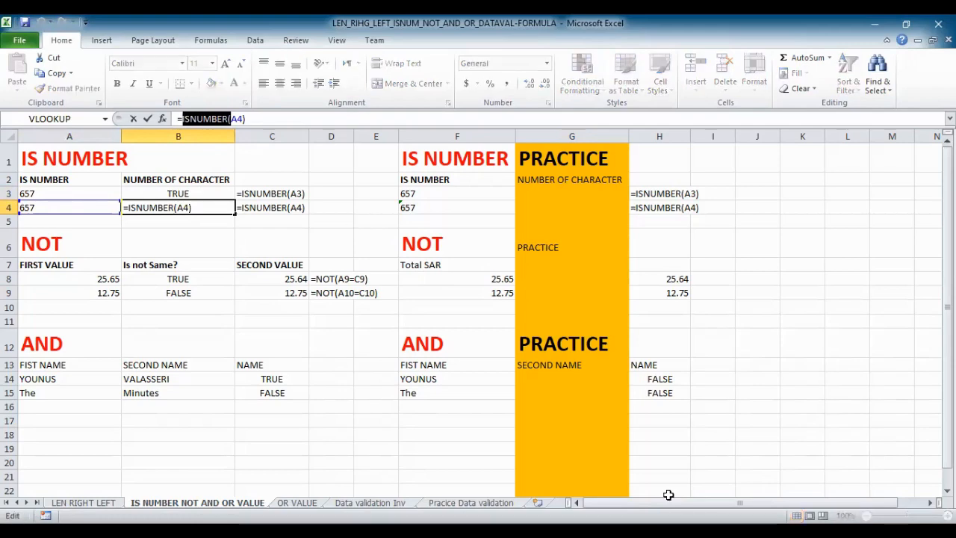
{"action": "left_click", "coordinate": [550, 182]}
{"action": "key", "text": "Escape"}
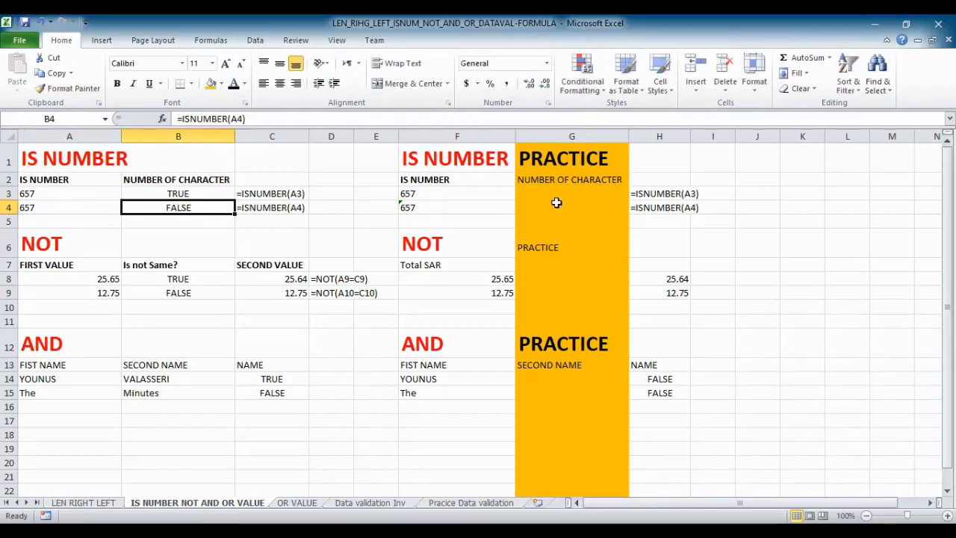
{"action": "left_click", "coordinate": [536, 196]}
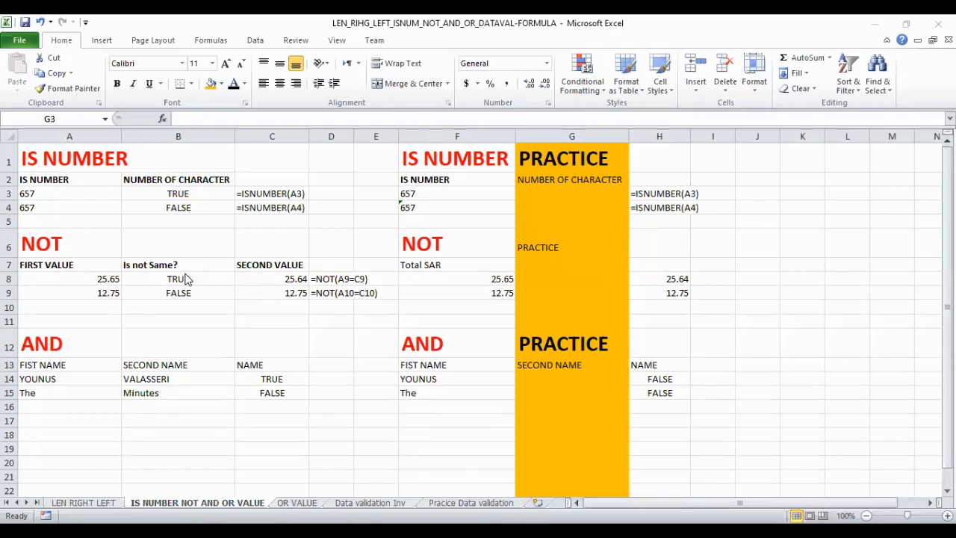
Examine the NOT example in A7:C9, comparing the first and second values with the formula in B8 under the "Is not Same?" heading.
{"action": "left_click", "coordinate": [72, 265]}
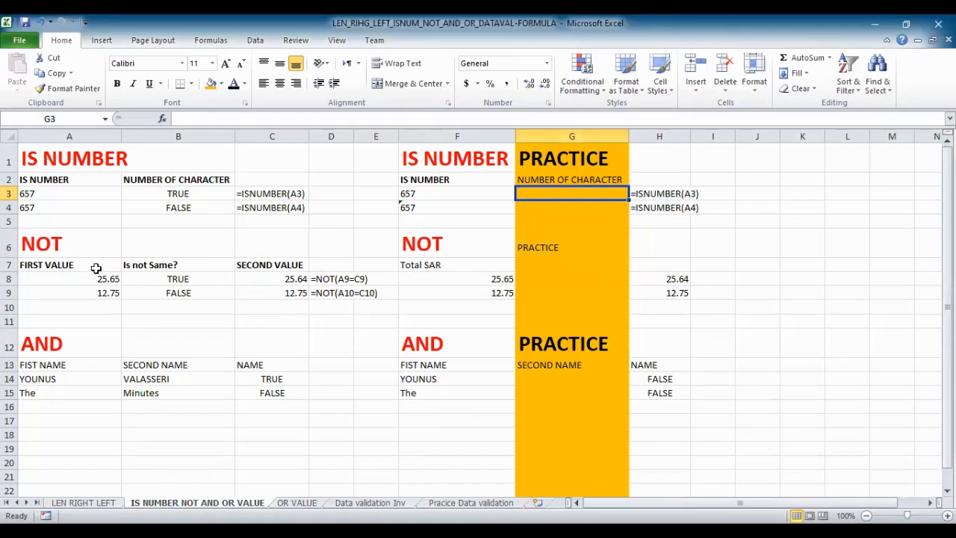
{"action": "left_click", "coordinate": [176, 278]}
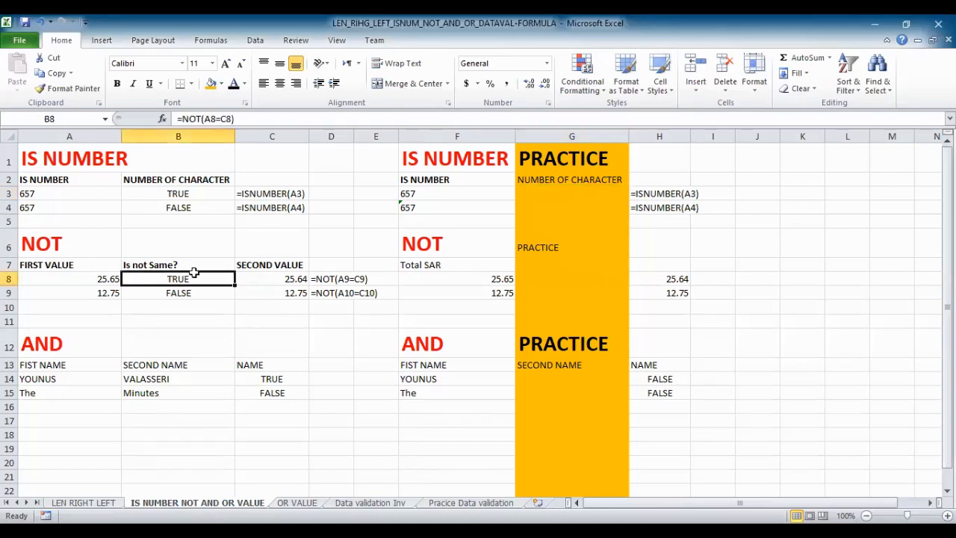
{"action": "left_click", "coordinate": [96, 280]}
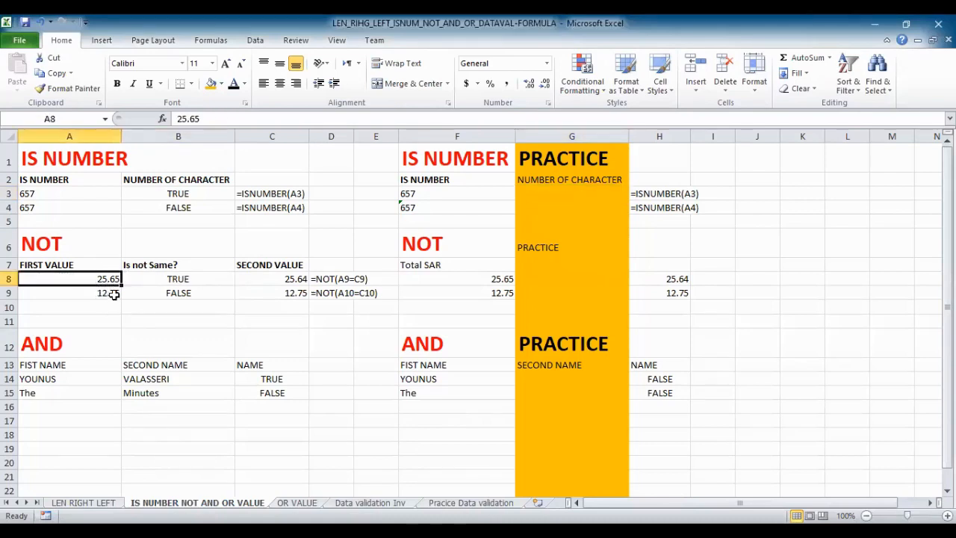
{"action": "left_click", "coordinate": [286, 283]}
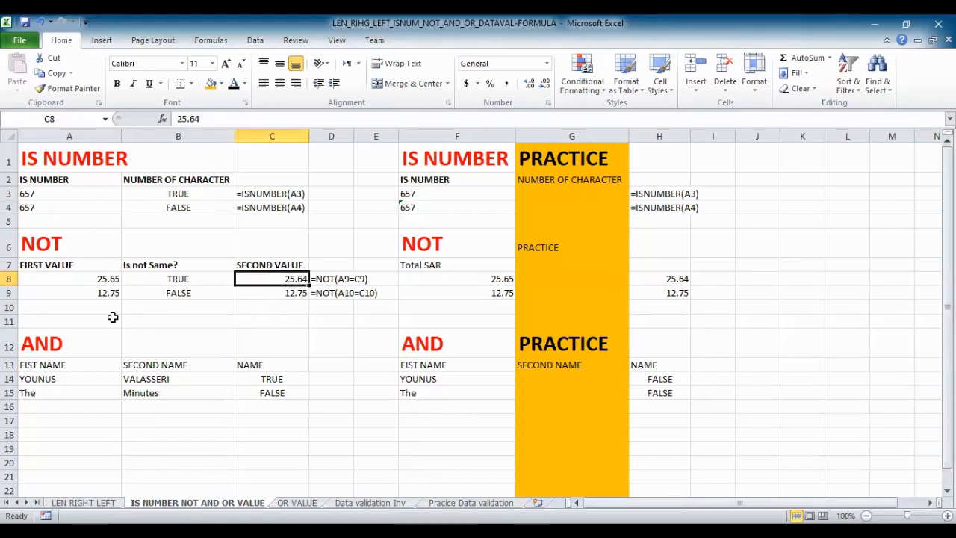
{"action": "left_click", "coordinate": [96, 300]}
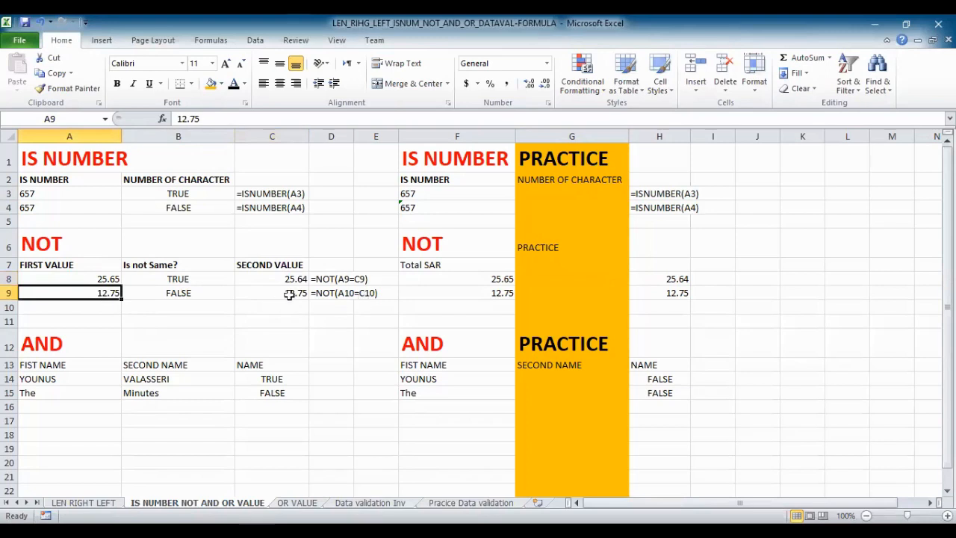
{"action": "left_click", "coordinate": [299, 291]}
{"action": "left_click", "coordinate": [176, 267]}
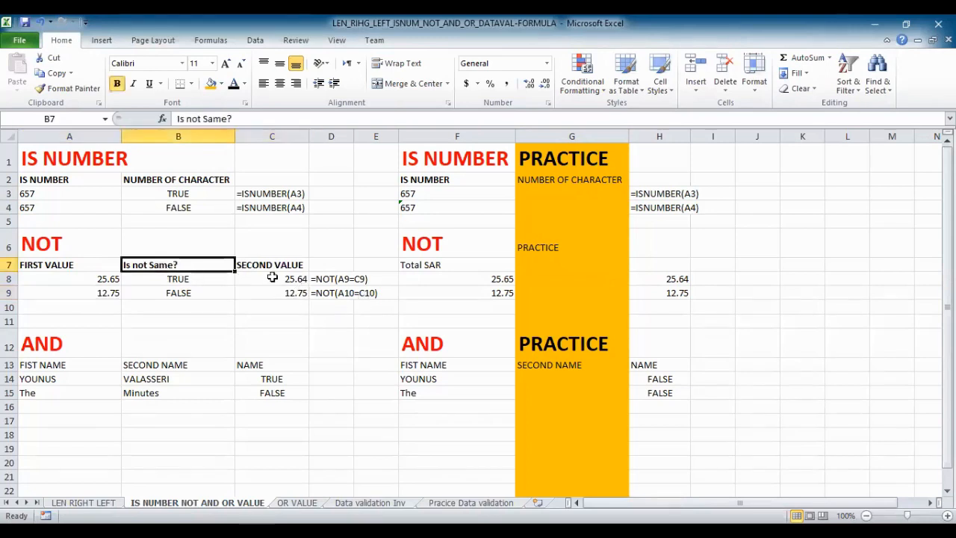
{"action": "left_click", "coordinate": [187, 281]}
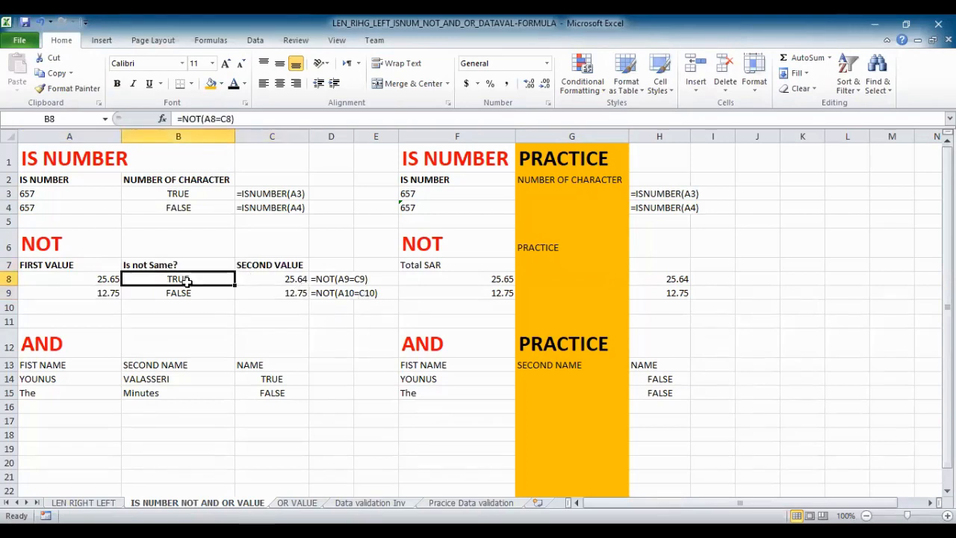
{"action": "left_click", "coordinate": [143, 267]}
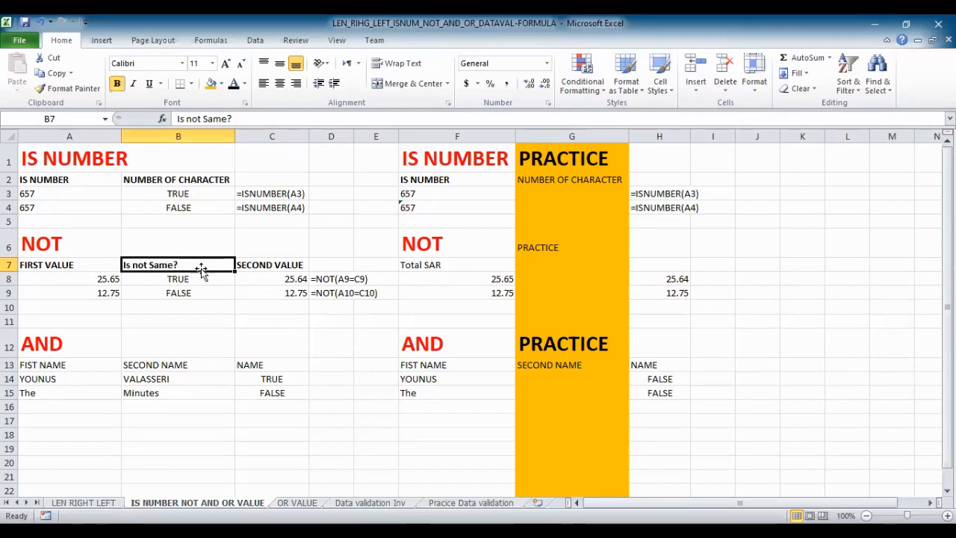
{"action": "left_click", "coordinate": [103, 281]}
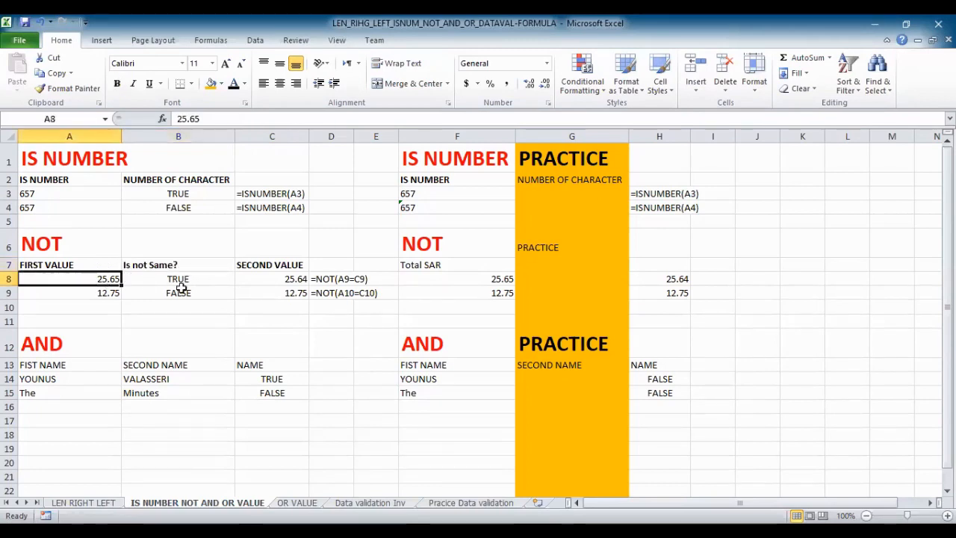
{"action": "left_click", "coordinate": [187, 281]}
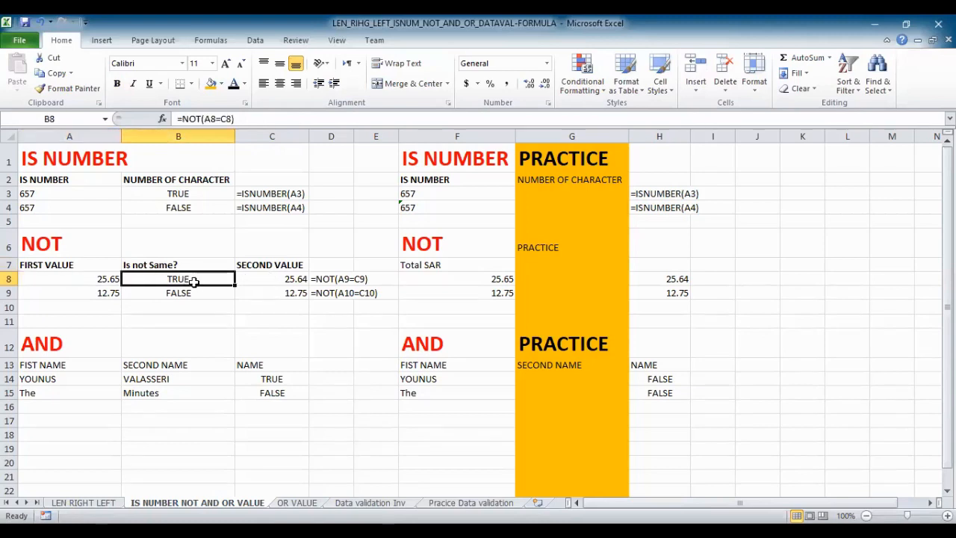
Nest B9's formula in a second NOT as =NOT(NOT(A9=C9)), fill it up into B8, and compare both rows.
{"action": "left_click", "coordinate": [189, 292]}
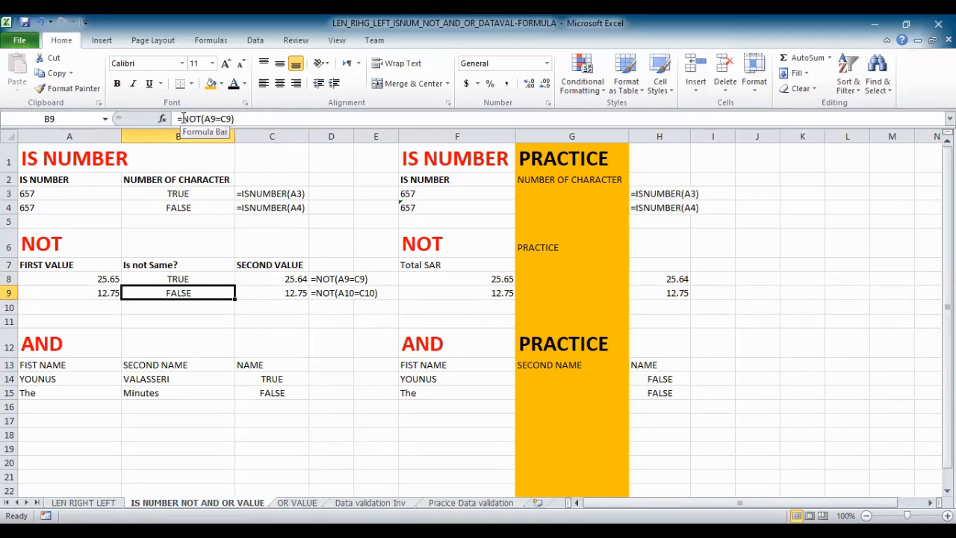
{"action": "left_click", "coordinate": [183, 120]}
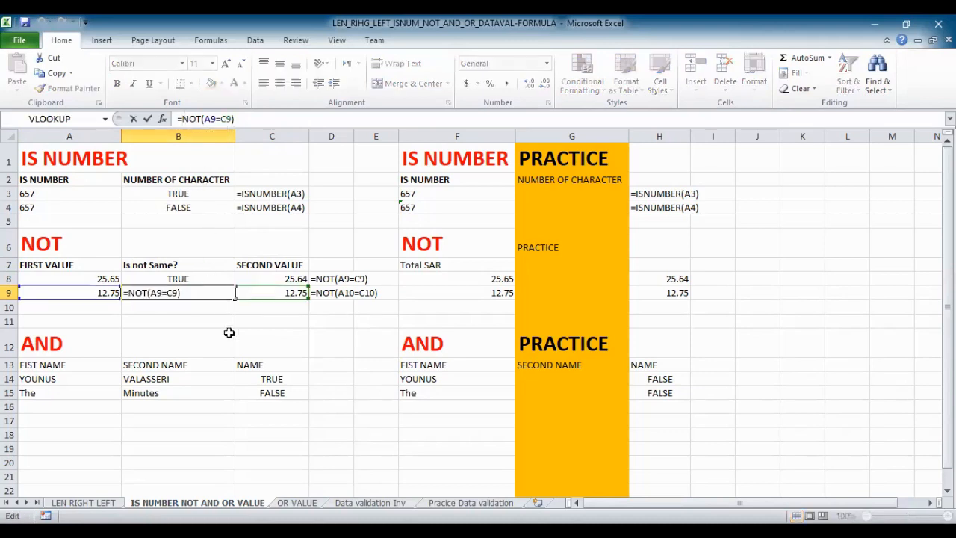
{"action": "type", "text": "not"}
{"action": "key", "text": "Tab"}
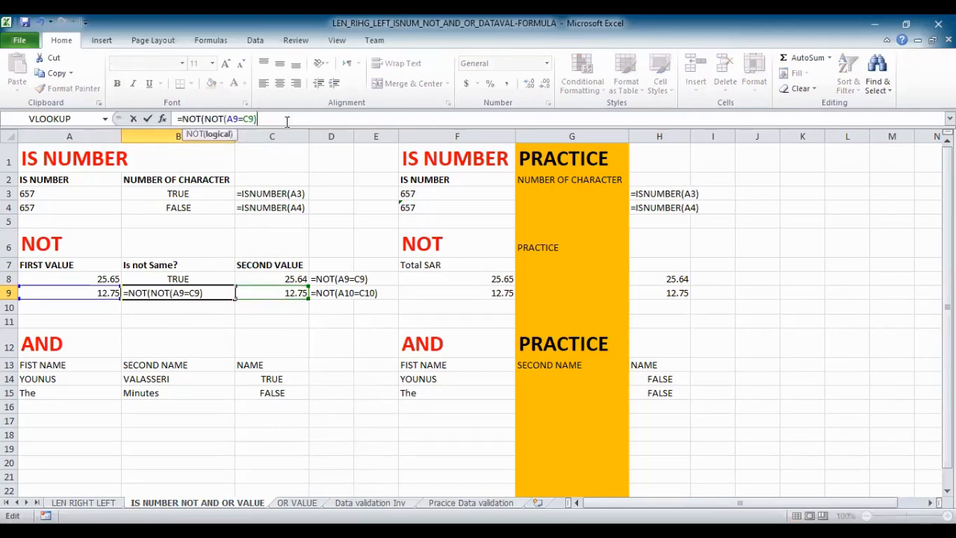
{"action": "type", "text": ")"}
{"action": "key", "text": "Return"}
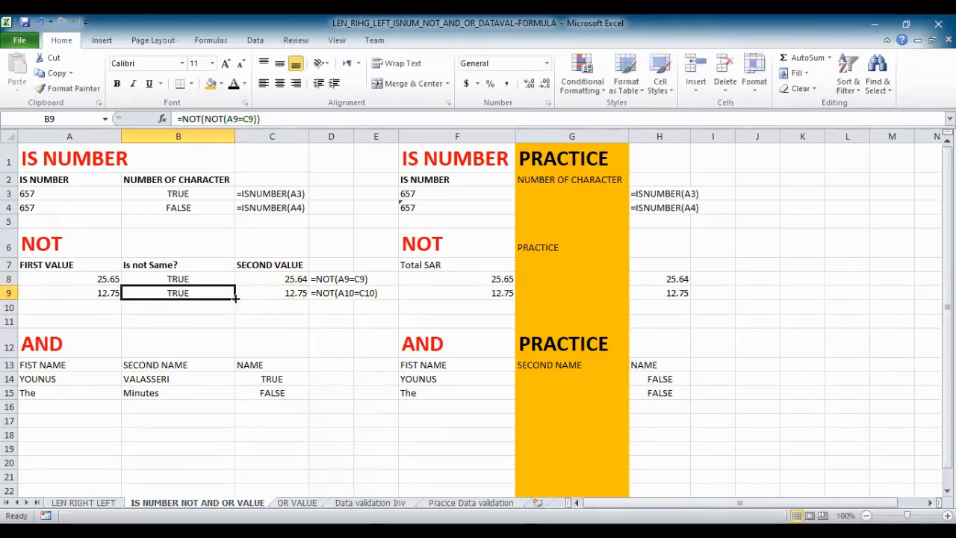
{"action": "left_click_drag", "start_coordinate": [235, 299], "coordinate": [233, 279]}
{"action": "left_click", "coordinate": [206, 338]}
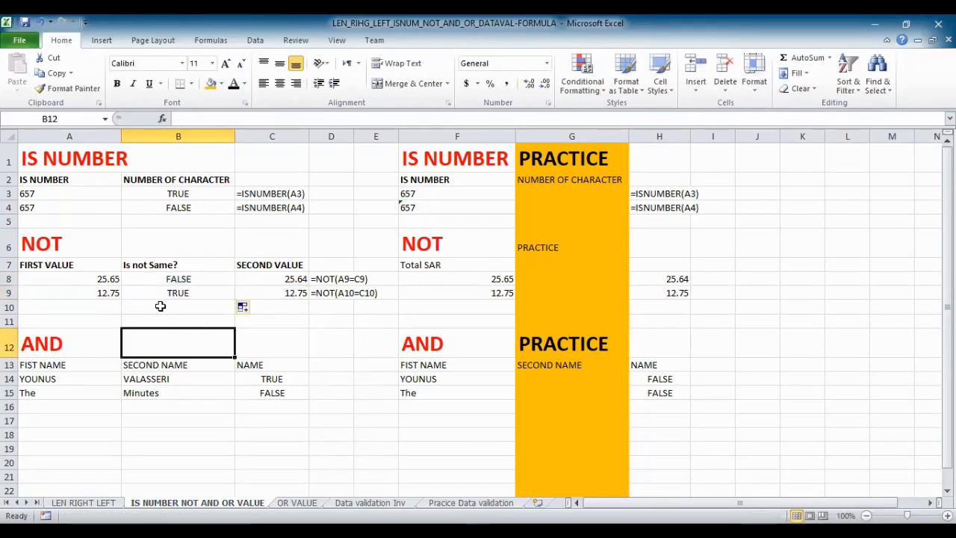
{"action": "left_click_drag", "start_coordinate": [97, 279], "coordinate": [289, 278]}
{"action": "left_click_drag", "start_coordinate": [102, 294], "coordinate": [274, 294]}
Add a matching test pair with 14 in both A10 and C10, and fill the nested NOT formula down into B10.
{"action": "left_click", "coordinate": [104, 308]}
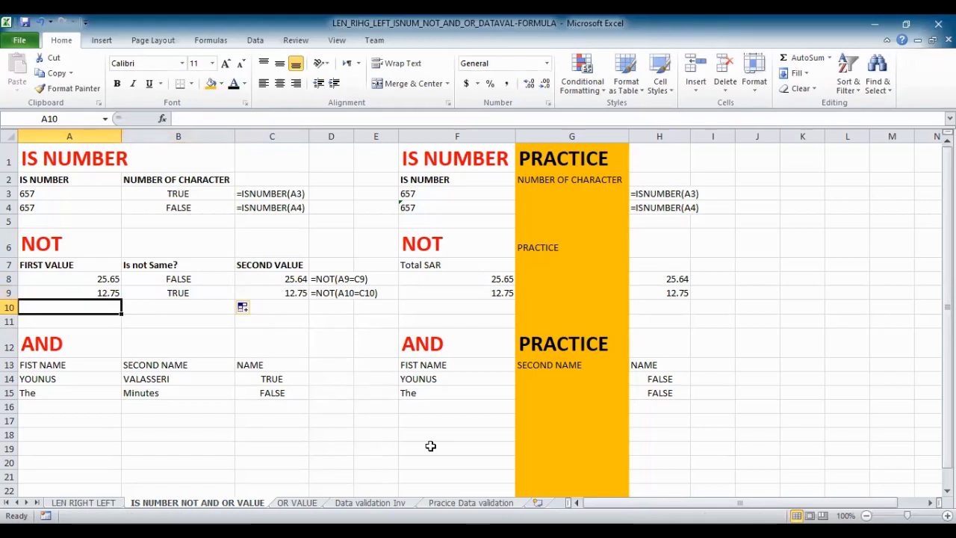
{"action": "type", "text": "14"}
{"action": "key", "text": "Tab"}
{"action": "key", "text": "Tab"}
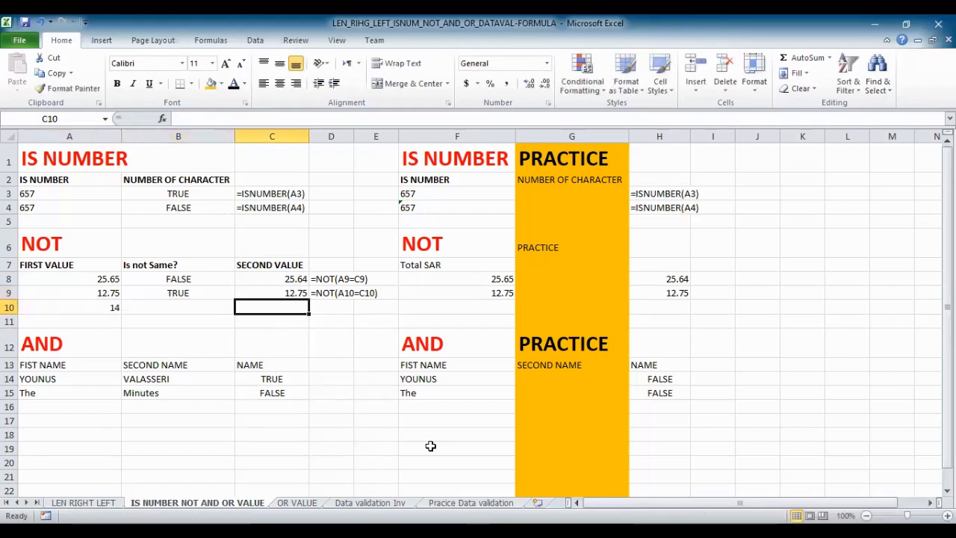
{"action": "type", "text": "14"}
{"action": "key", "text": "Return"}
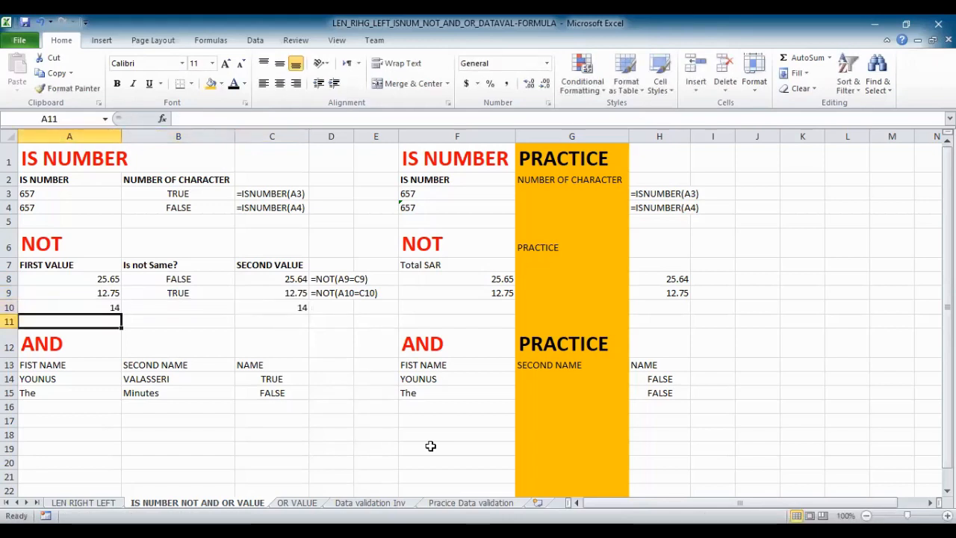
{"action": "left_click", "coordinate": [184, 310]}
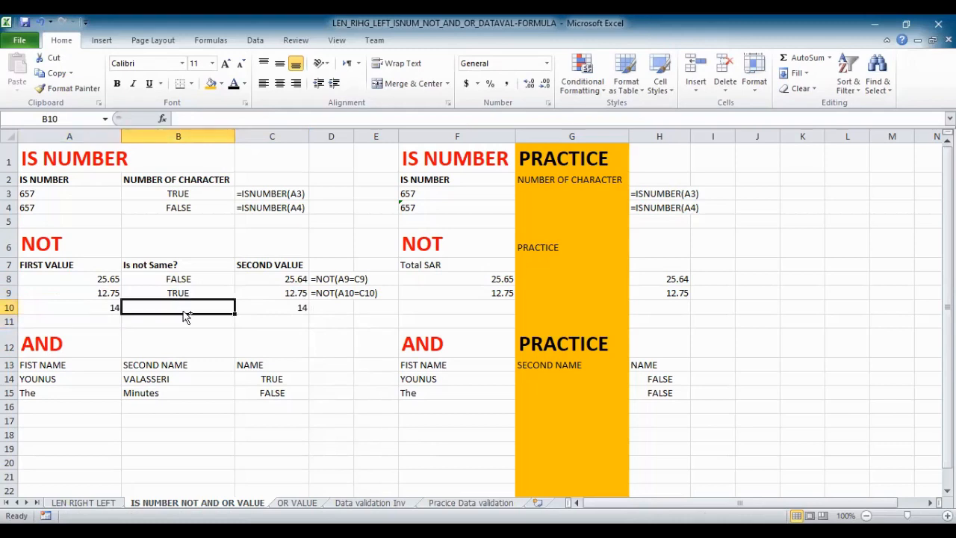
{"action": "key", "text": "ctrl+d"}
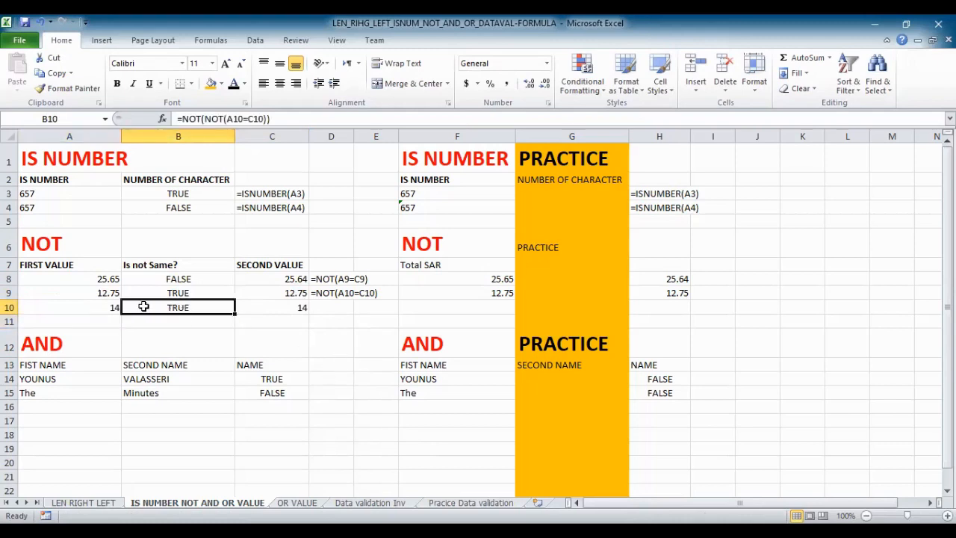
Add a differing test pair with 14 in A11 and 15 in C11, and fill the nested NOT formula down into B11.
{"action": "left_click", "coordinate": [95, 321]}
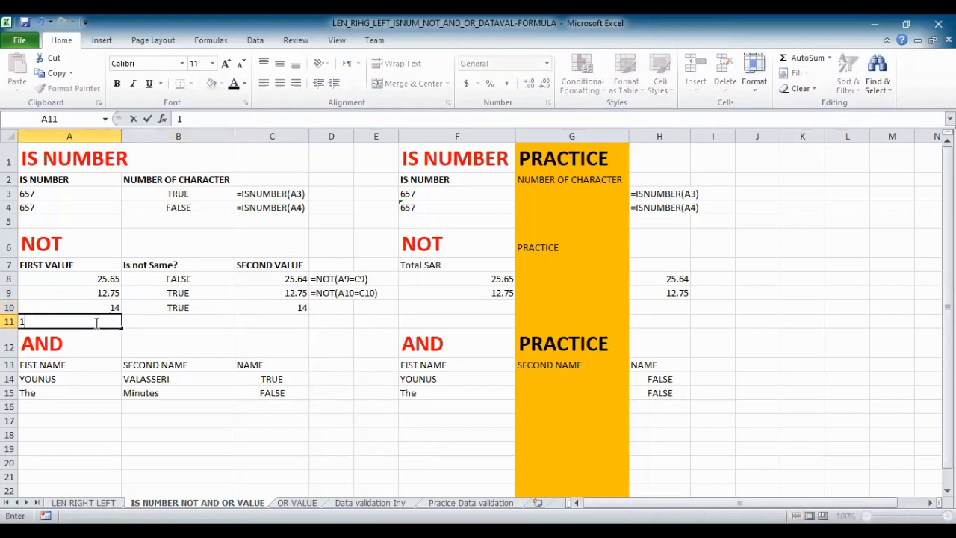
{"action": "type", "text": "14"}
{"action": "key", "text": "Tab"}
{"action": "key", "text": "Tab"}
{"action": "type", "text": "15"}
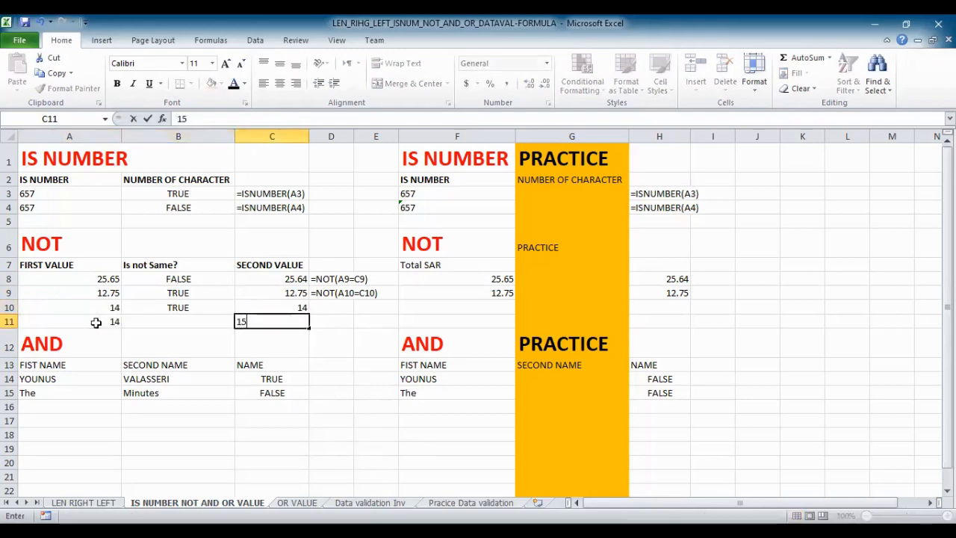
{"action": "key", "text": "Return"}
{"action": "left_click", "coordinate": [187, 319]}
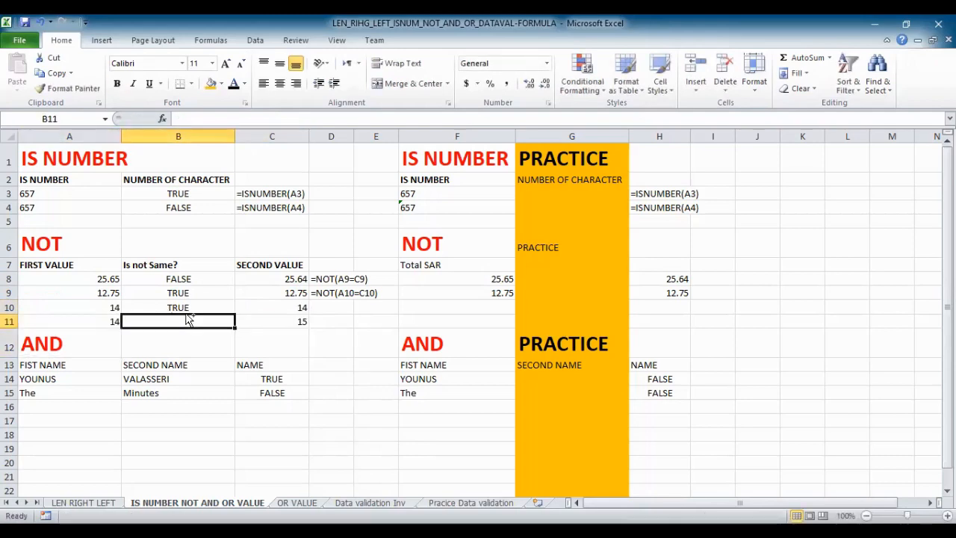
{"action": "key", "text": "ctrl+d"}
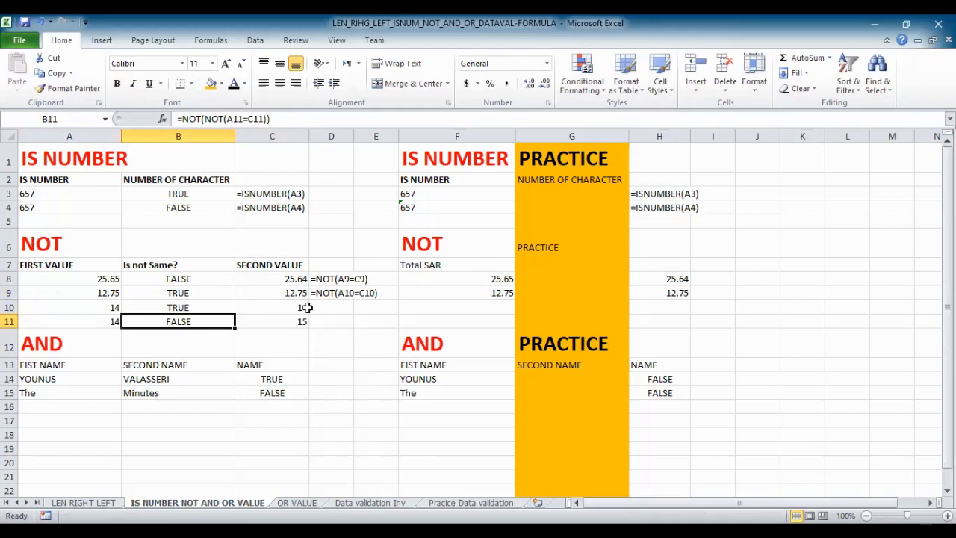
Examine the nested NOT formula in B8, leaving it unedited.
{"action": "left_click", "coordinate": [185, 280]}
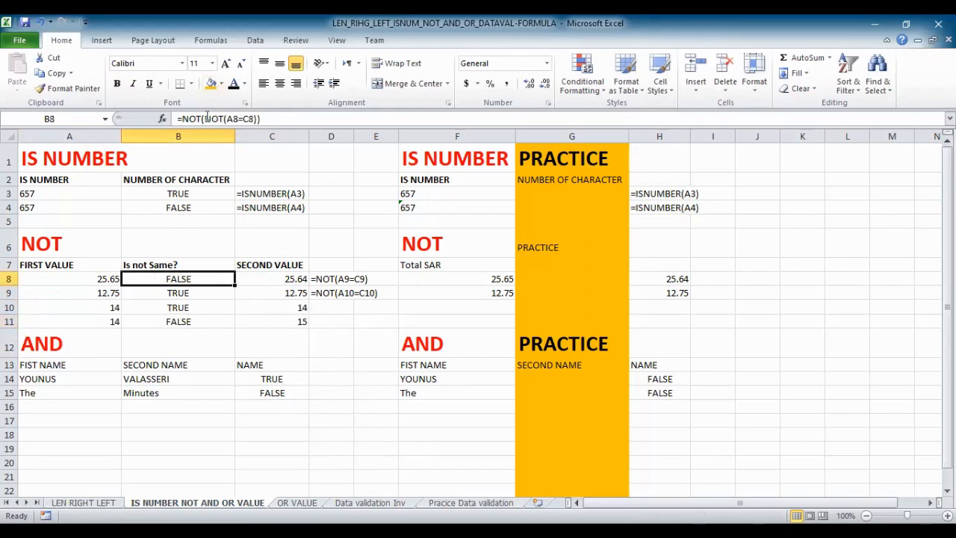
{"action": "left_click_drag", "start_coordinate": [185, 118], "coordinate": [270, 119]}
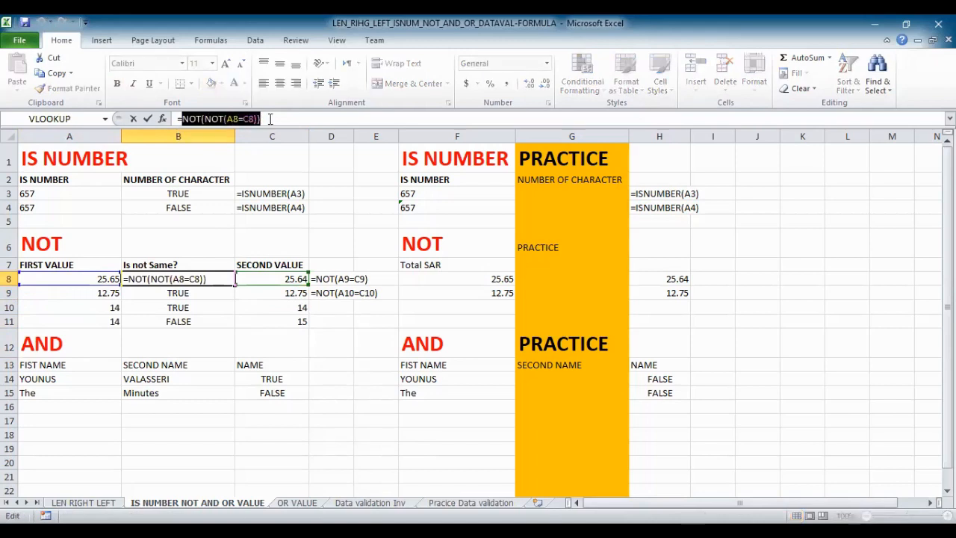
{"action": "left_click", "coordinate": [271, 119]}
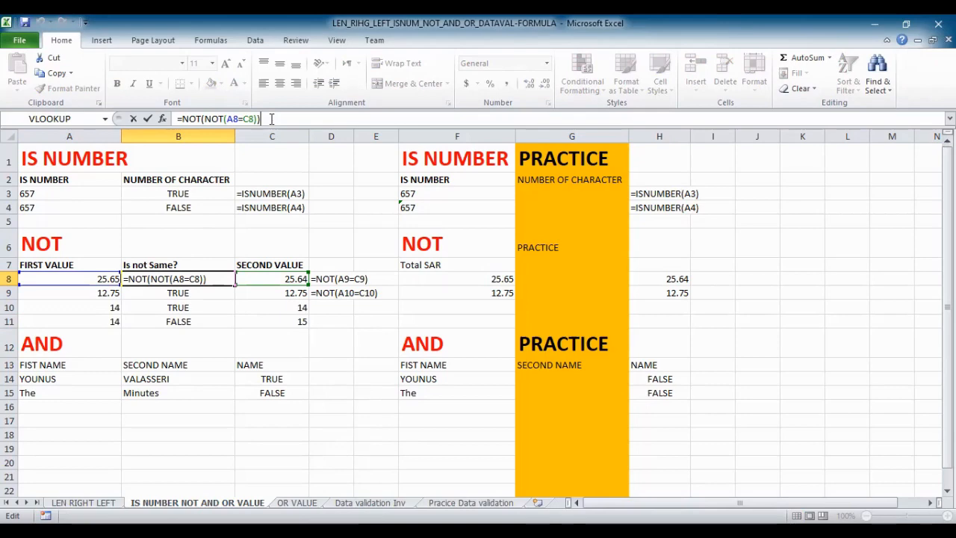
{"action": "key", "text": "ctrl+Return"}
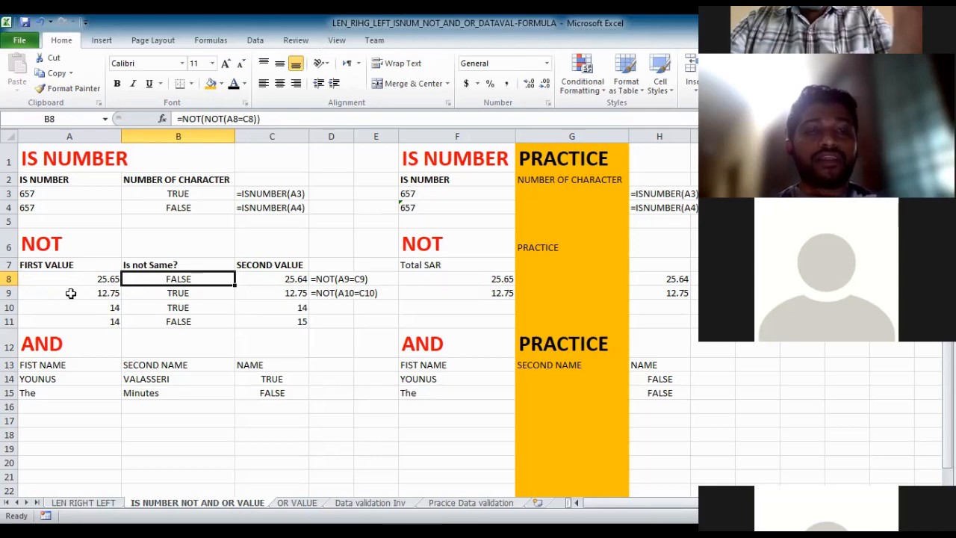
Compare the first values in column A with the second values in column C, starting from row 8.
{"action": "left_click_drag", "start_coordinate": [89, 278], "coordinate": [77, 478]}
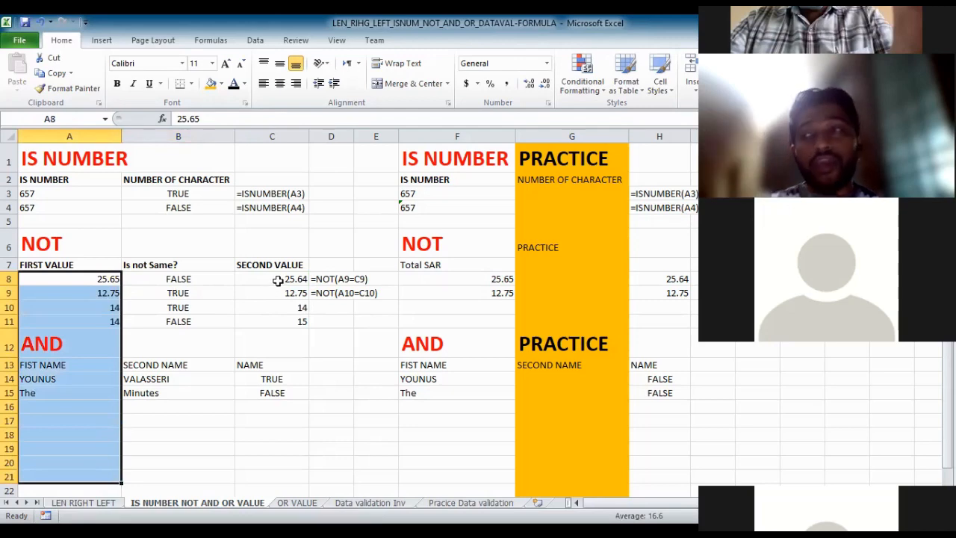
{"action": "left_click_drag", "start_coordinate": [277, 280], "coordinate": [290, 475]}
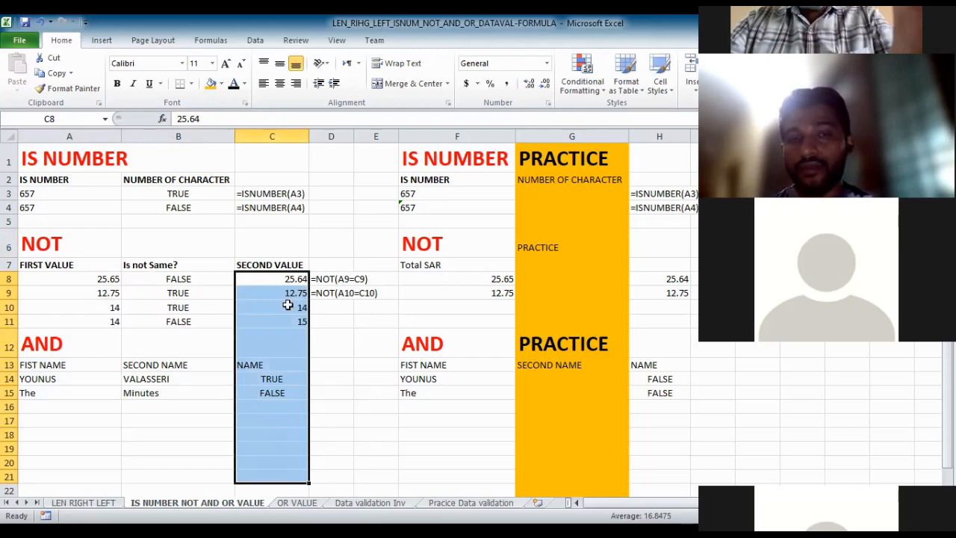
{"action": "left_click_drag", "start_coordinate": [105, 281], "coordinate": [96, 320]}
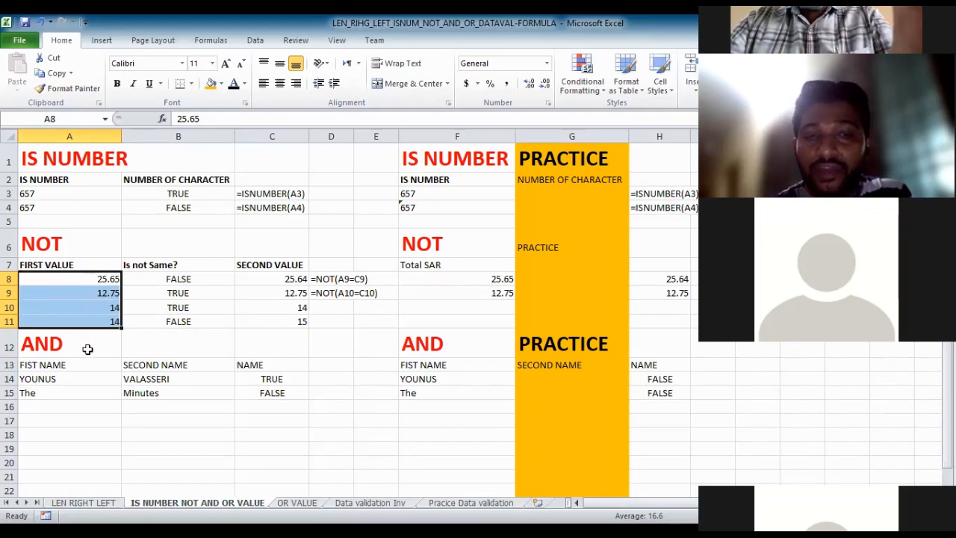
{"action": "left_click", "coordinate": [280, 283]}
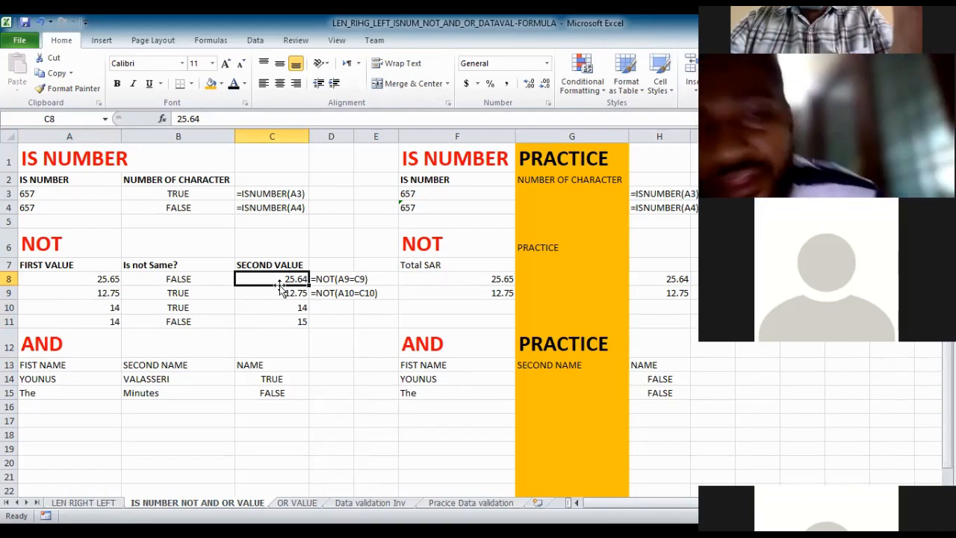
Reduce B8's formula to a single NOT, =NOT(A8=C8), and fill it down through B11.
{"action": "left_click", "coordinate": [178, 280]}
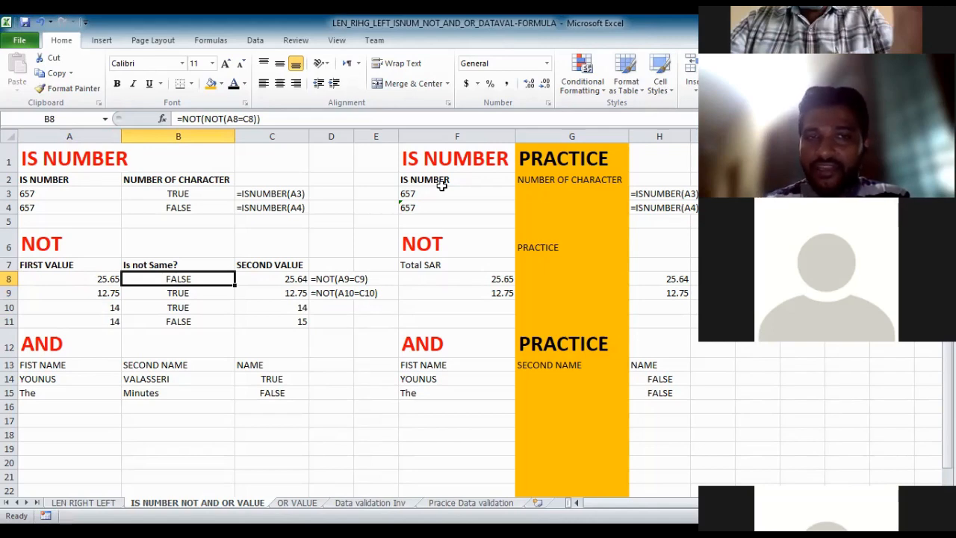
{"action": "left_click", "coordinate": [207, 119]}
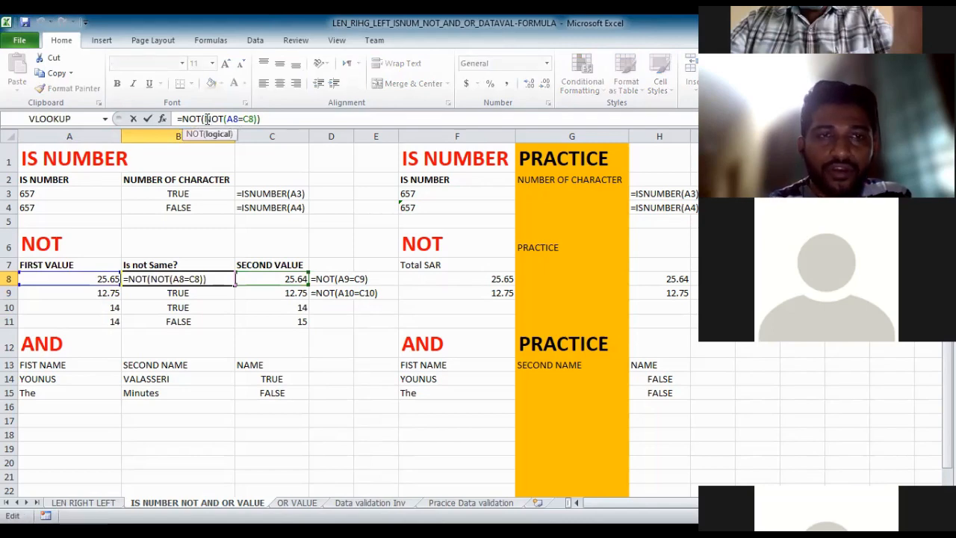
{"action": "key", "text": "BackSpace"}
{"action": "key", "text": "BackSpace"}
{"action": "key", "text": "BackSpace"}
{"action": "key", "text": "BackSpace"}
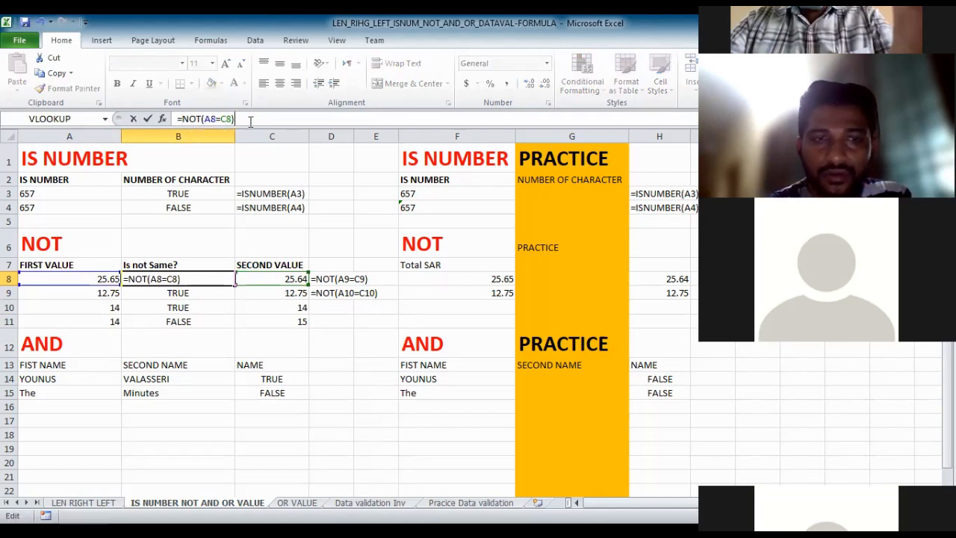
{"action": "key", "text": "Return"}
{"action": "left_click", "coordinate": [213, 278]}
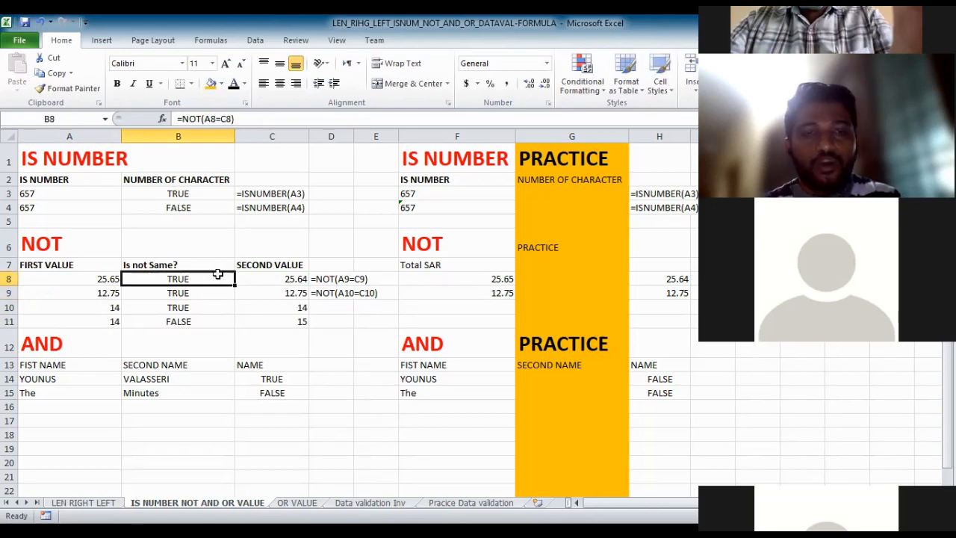
{"action": "left_click_drag", "start_coordinate": [232, 284], "coordinate": [231, 325]}
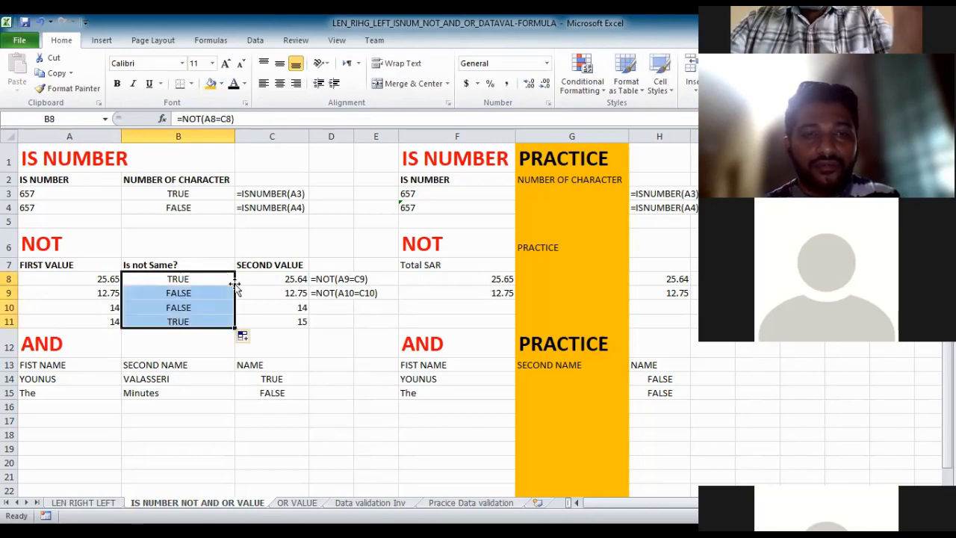
Check the single NOT results in rows 8 and 9 against their first and second values.
{"action": "left_click", "coordinate": [197, 279]}
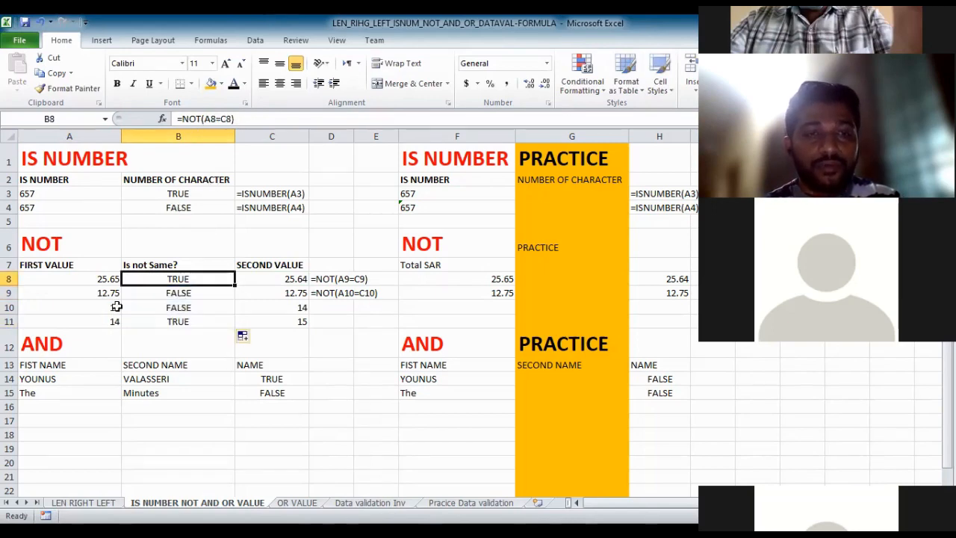
{"action": "left_click", "coordinate": [107, 281]}
{"action": "left_click", "coordinate": [305, 276]}
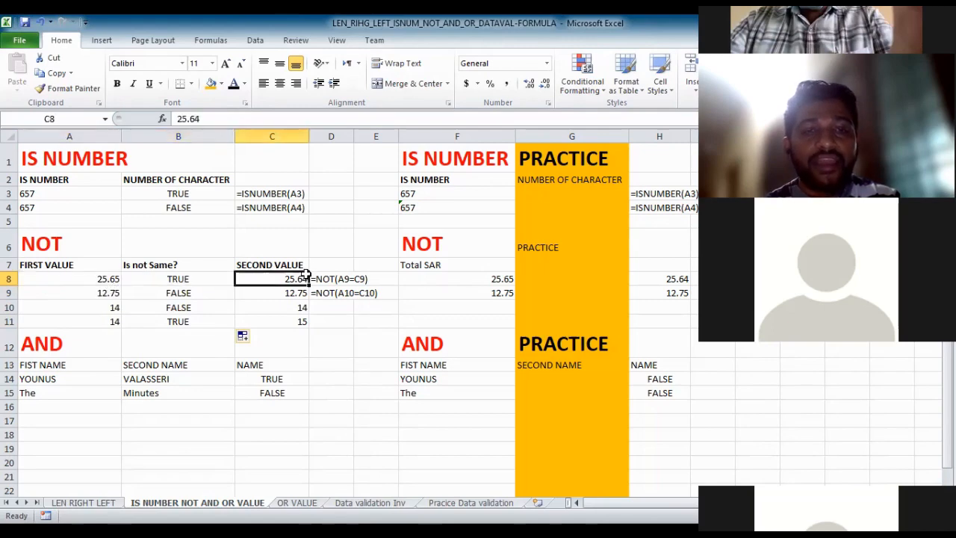
{"action": "left_click", "coordinate": [175, 280]}
{"action": "left_click", "coordinate": [105, 296]}
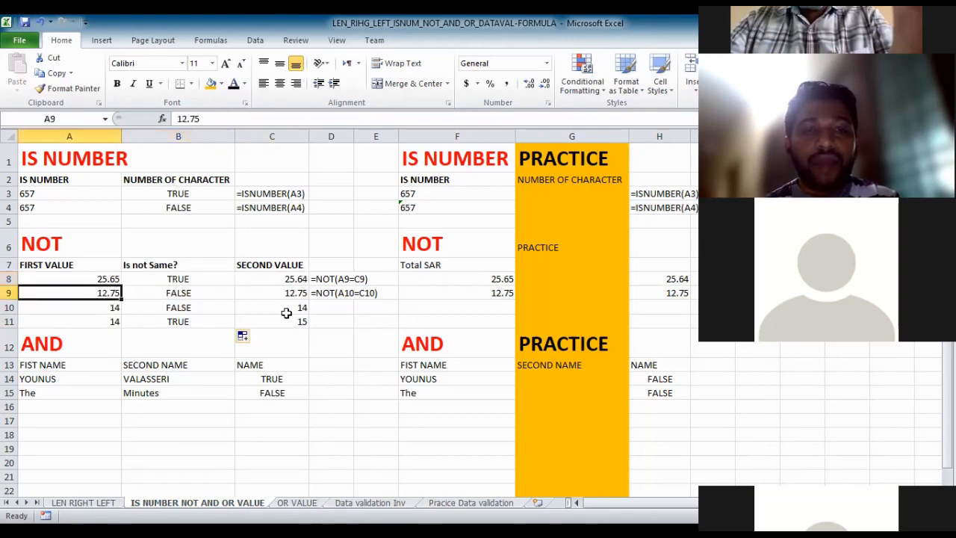
{"action": "left_click", "coordinate": [299, 293]}
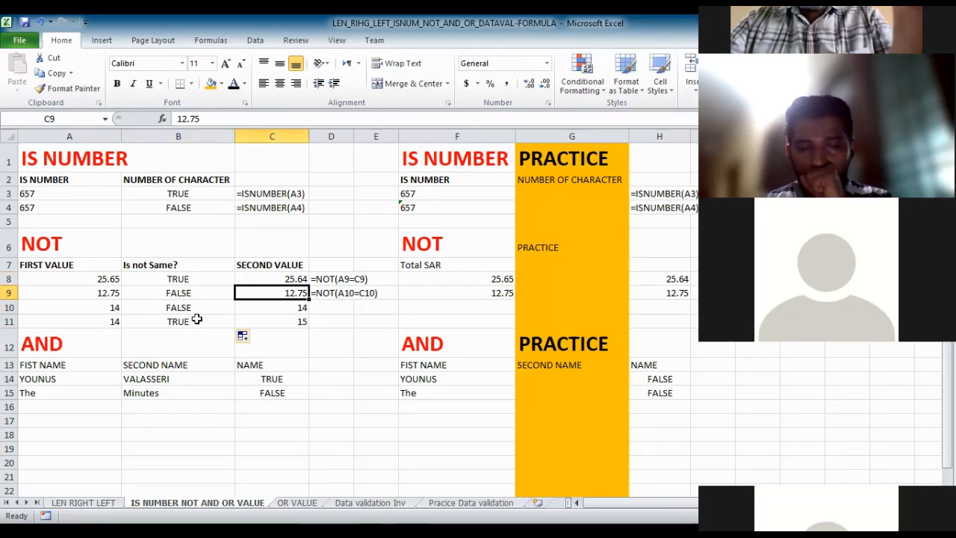
Nest B8's formula in a second NOT as =NOT(NOT(A8=C8)), fill it down through B11, and review the results in rows 9 and 10.
{"action": "left_click", "coordinate": [178, 280]}
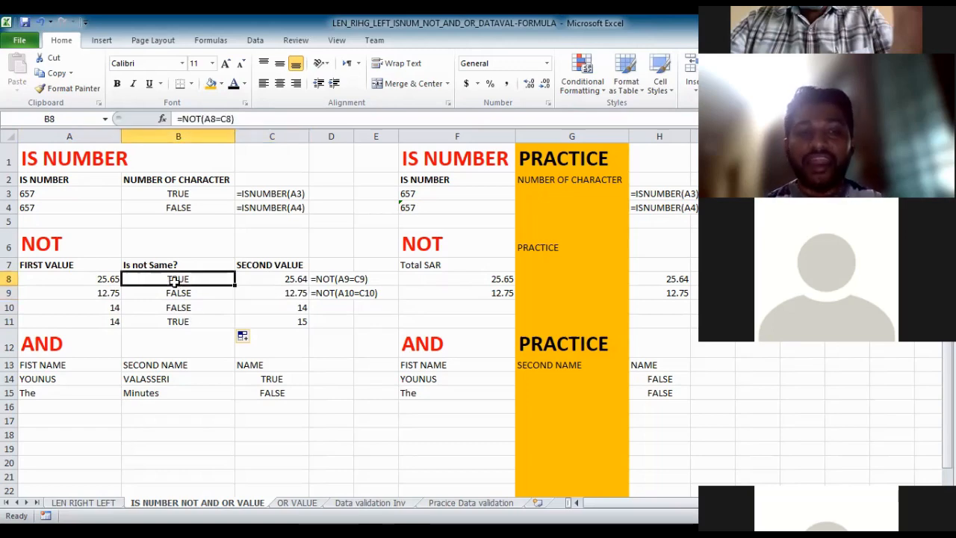
{"action": "left_click", "coordinate": [187, 118]}
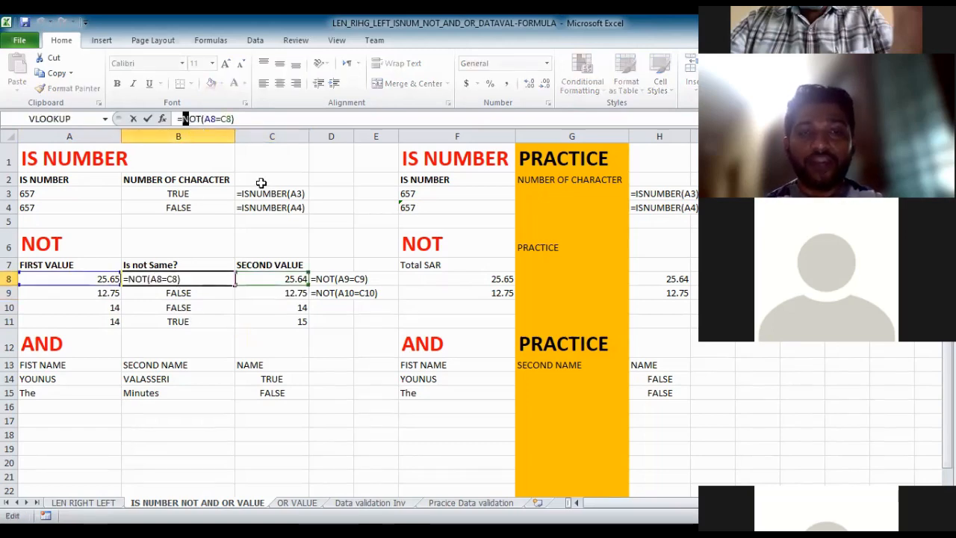
{"action": "key", "text": "Left"}
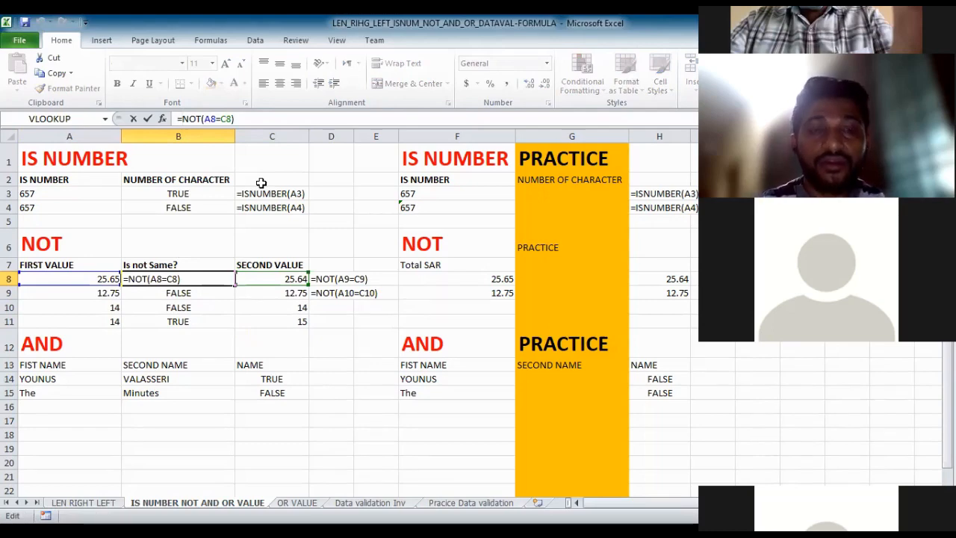
{"action": "type", "text": "not"}
{"action": "key", "text": "Tab"}
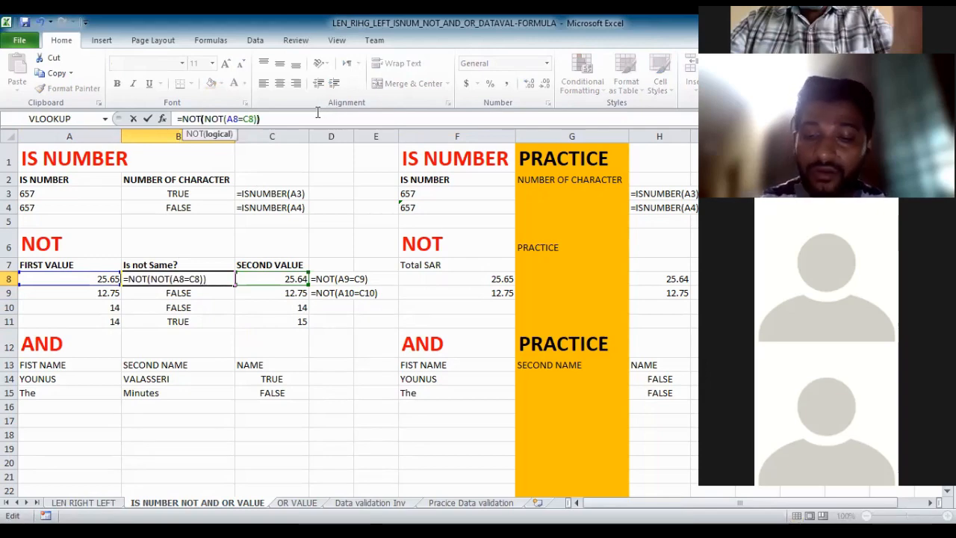
{"action": "key", "text": "Return"}
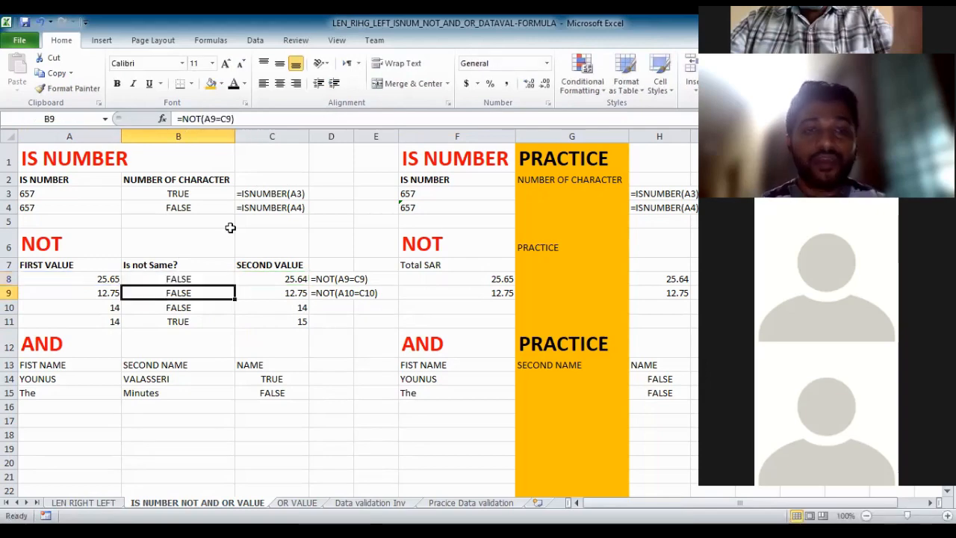
{"action": "left_click", "coordinate": [202, 278]}
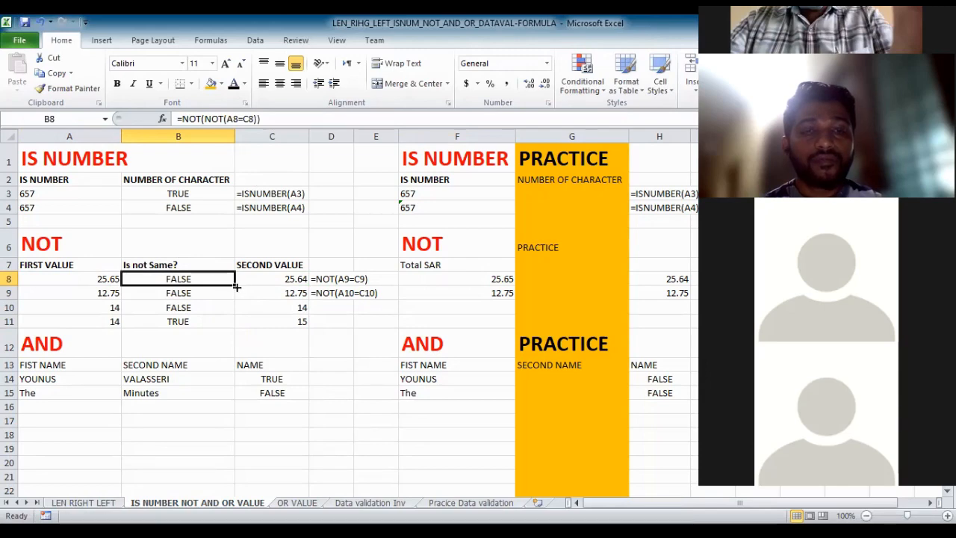
{"action": "left_click_drag", "start_coordinate": [234, 285], "coordinate": [234, 325]}
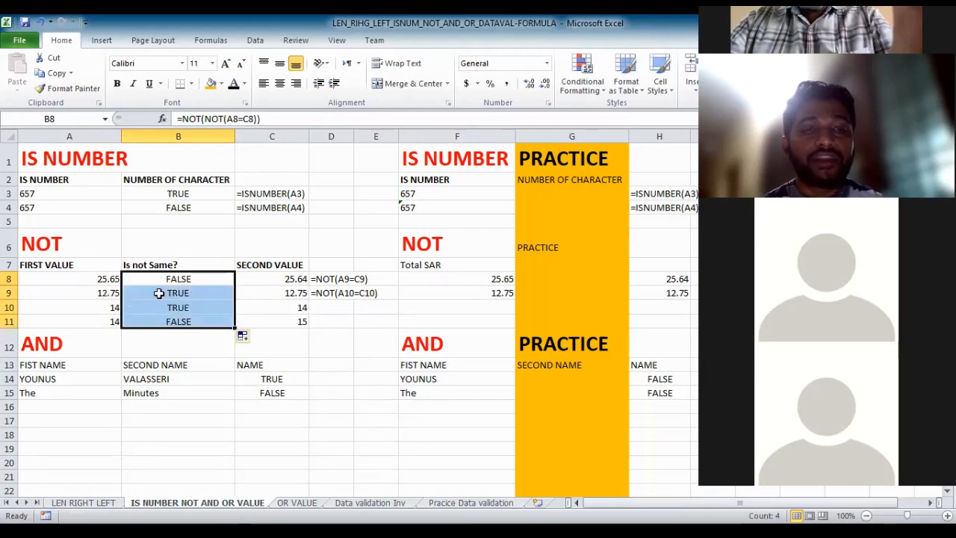
{"action": "left_click_drag", "start_coordinate": [183, 299], "coordinate": [279, 303]}
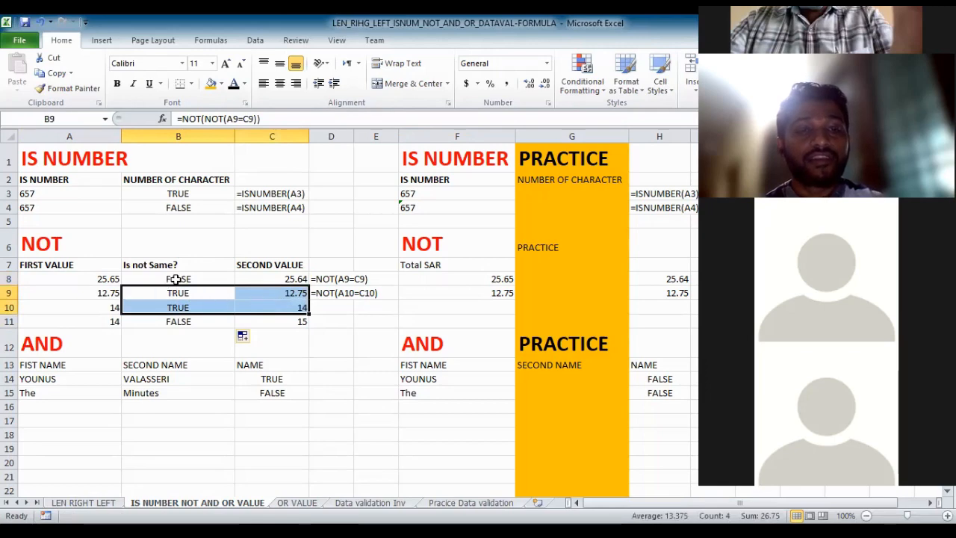